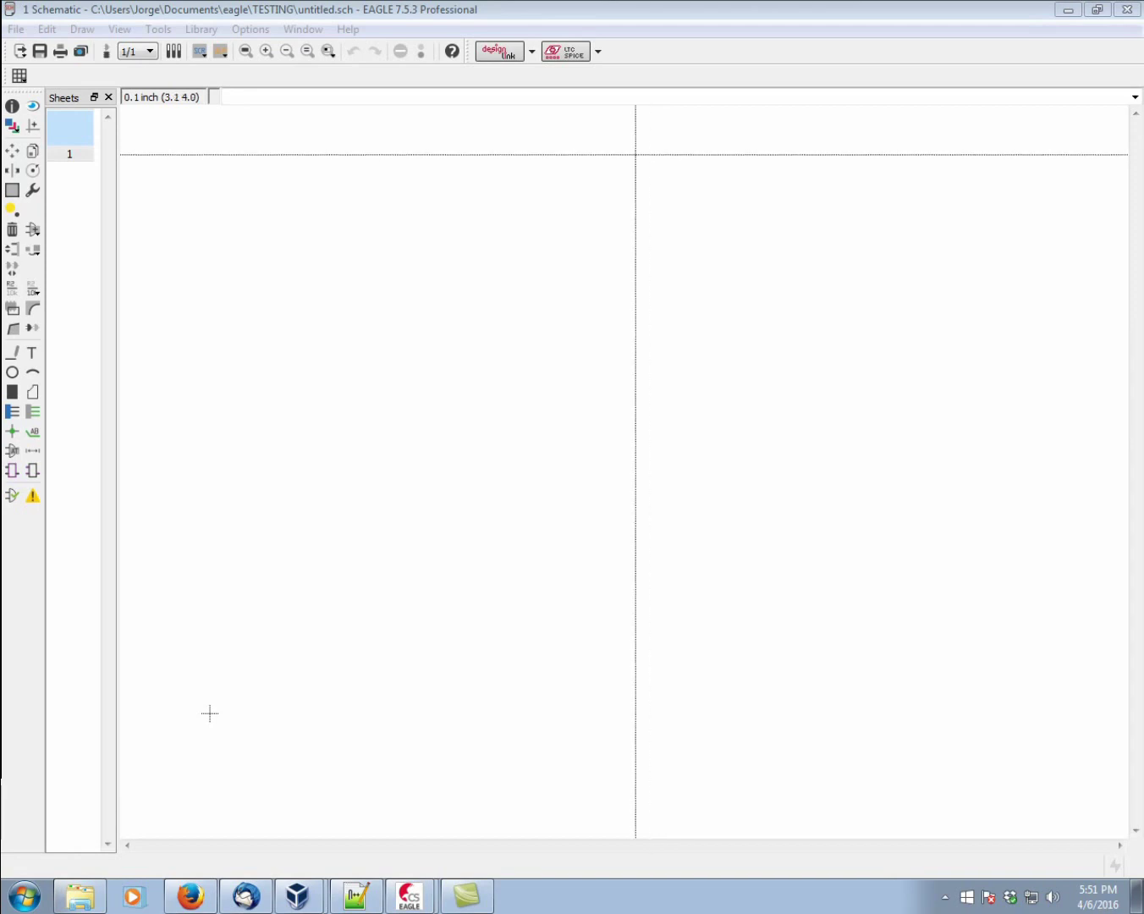
- Create a new module named POWER with instance prefix P and confirm creating it
click(572, 23)
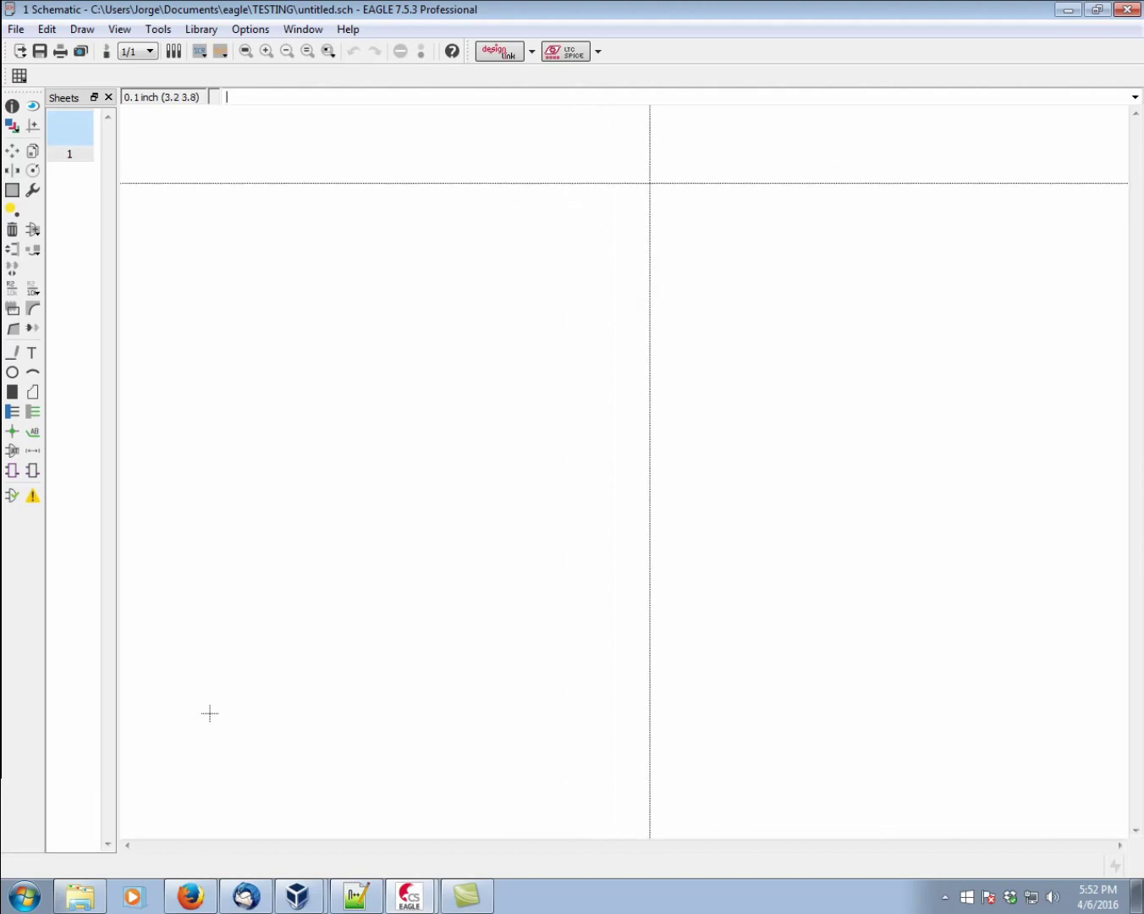
click(11, 473)
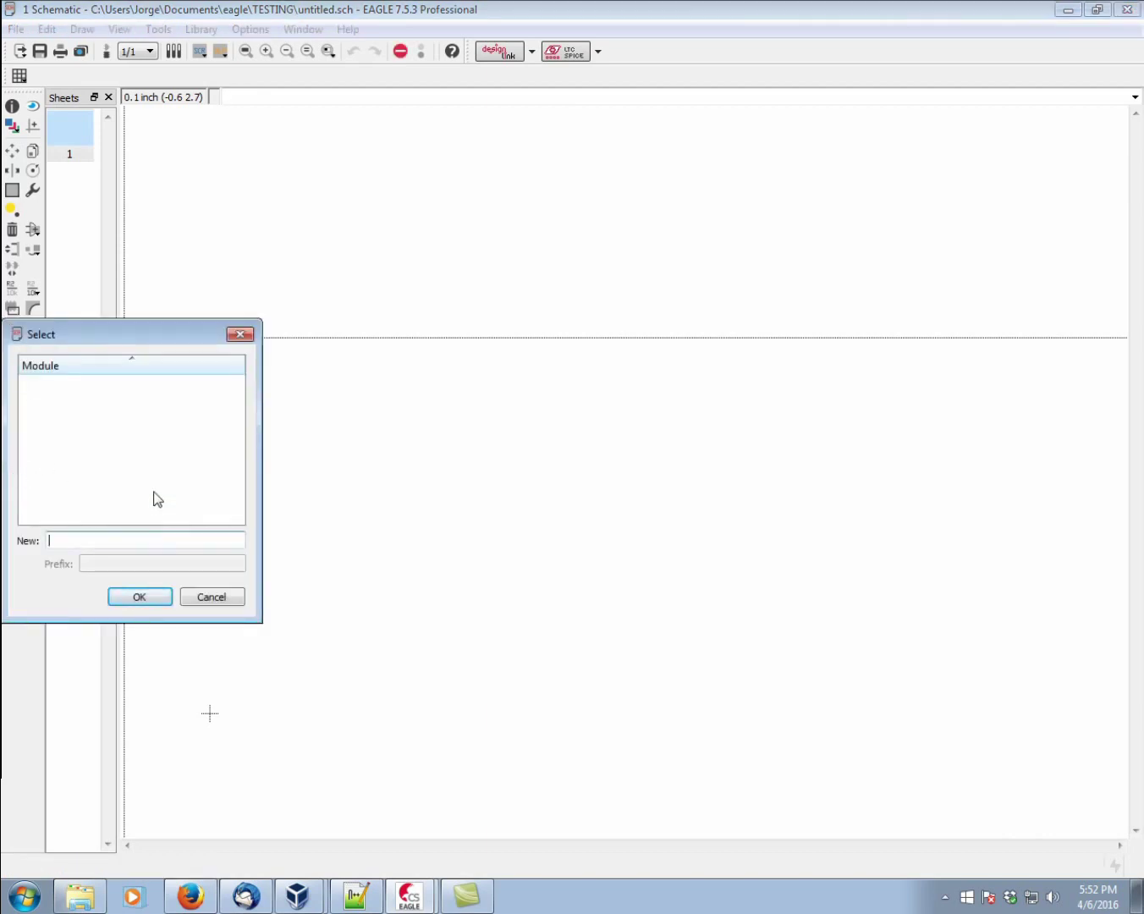
text(POWER)
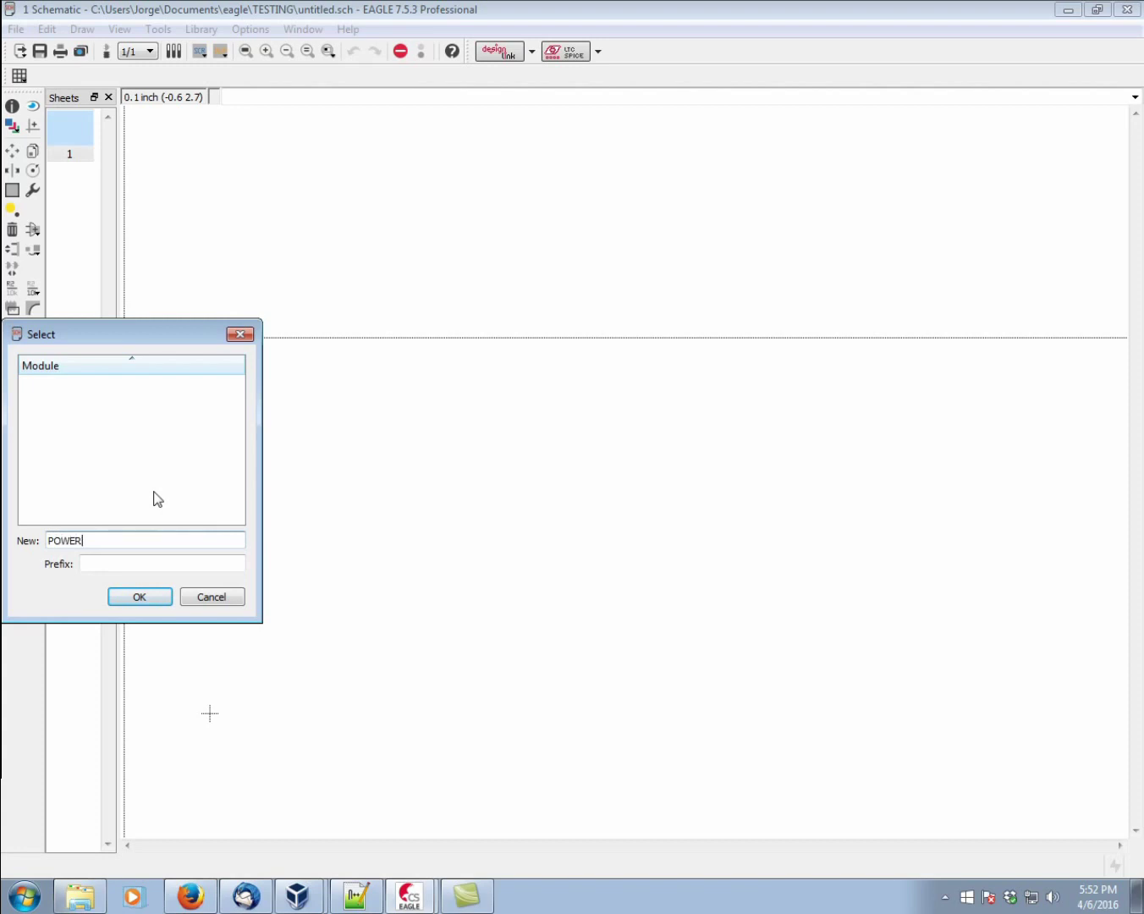
click(126, 565)
text(P)
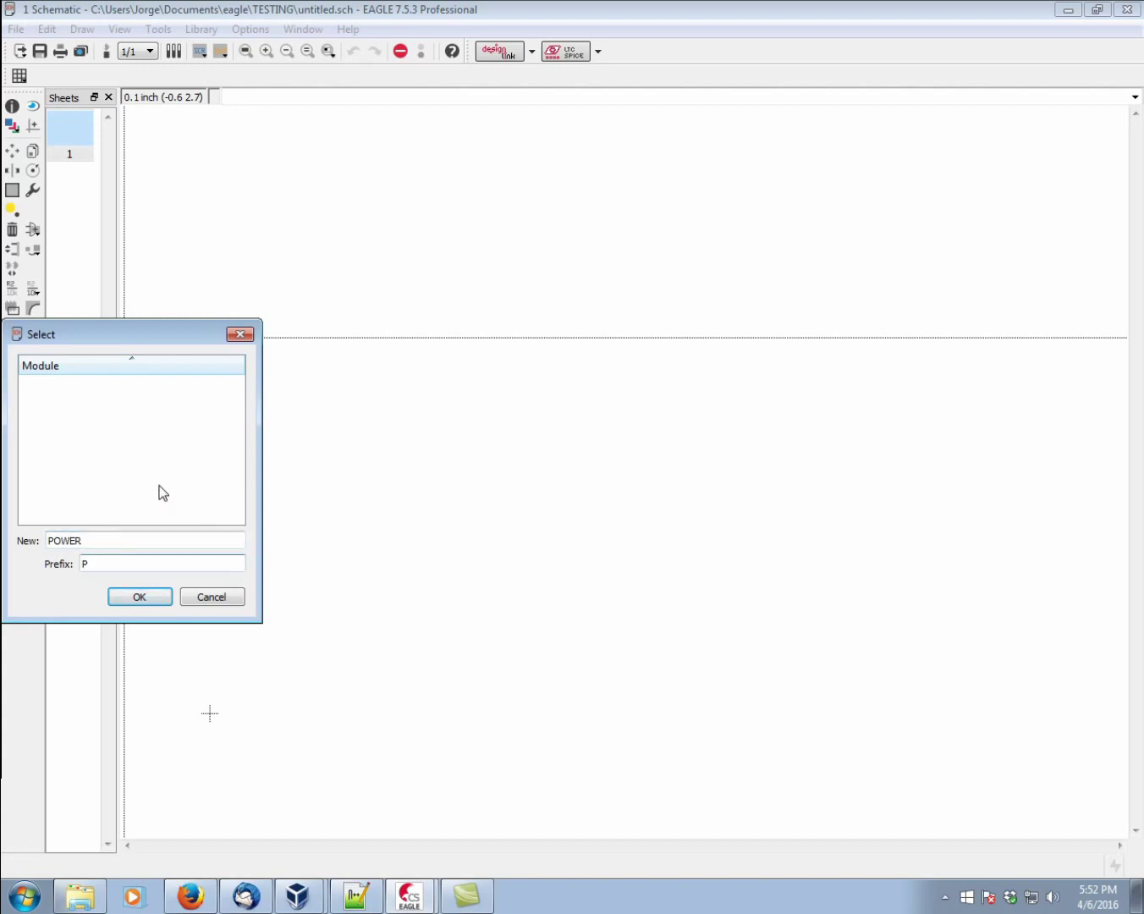
click(162, 599)
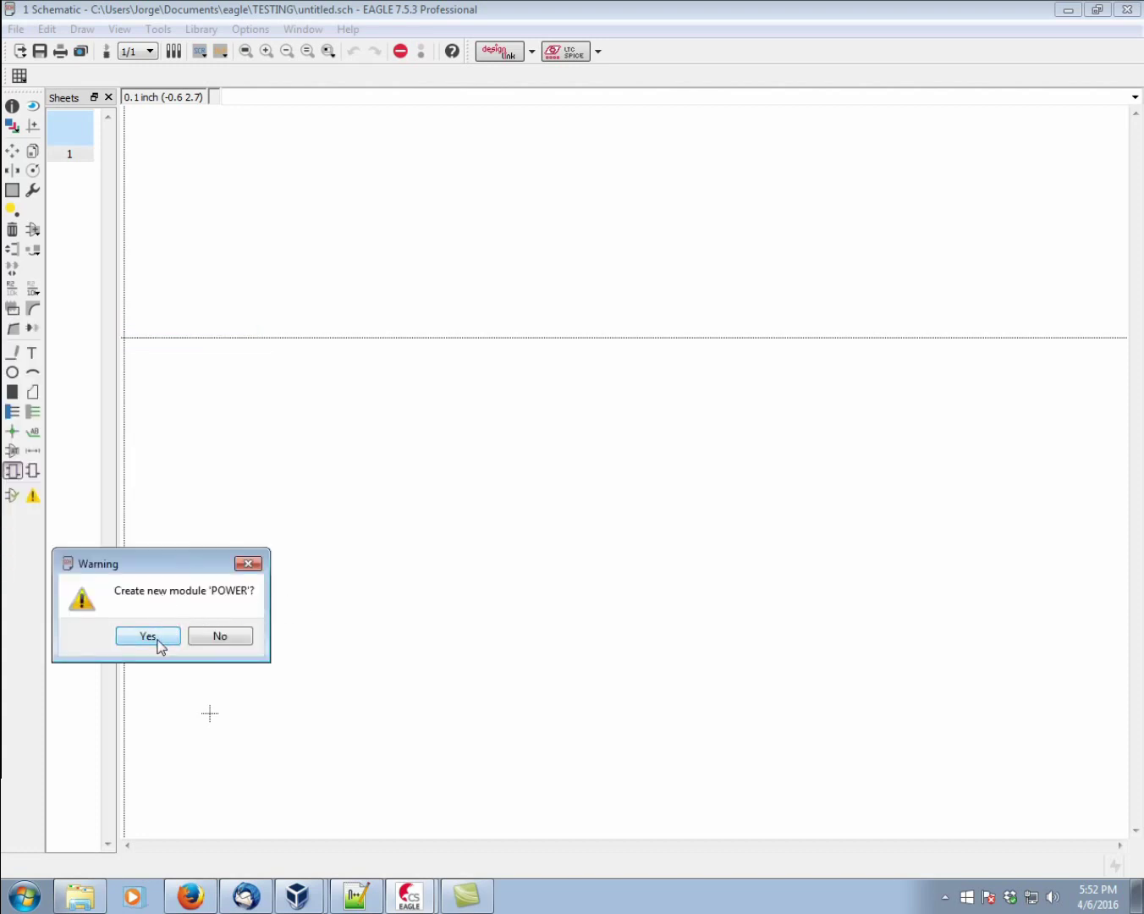
click(158, 644)
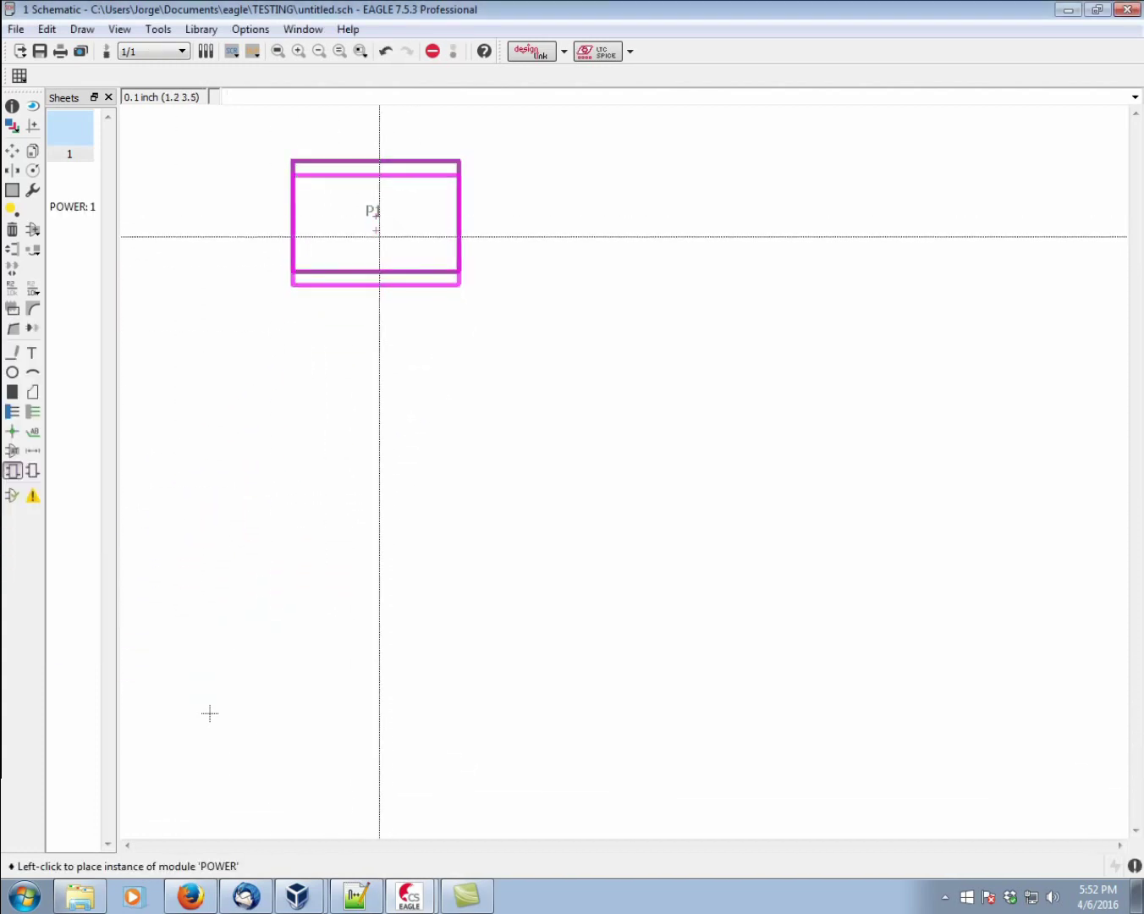
- Place P2 below P1, P3 to the right of P1, and P4 below P3
click(373, 493)
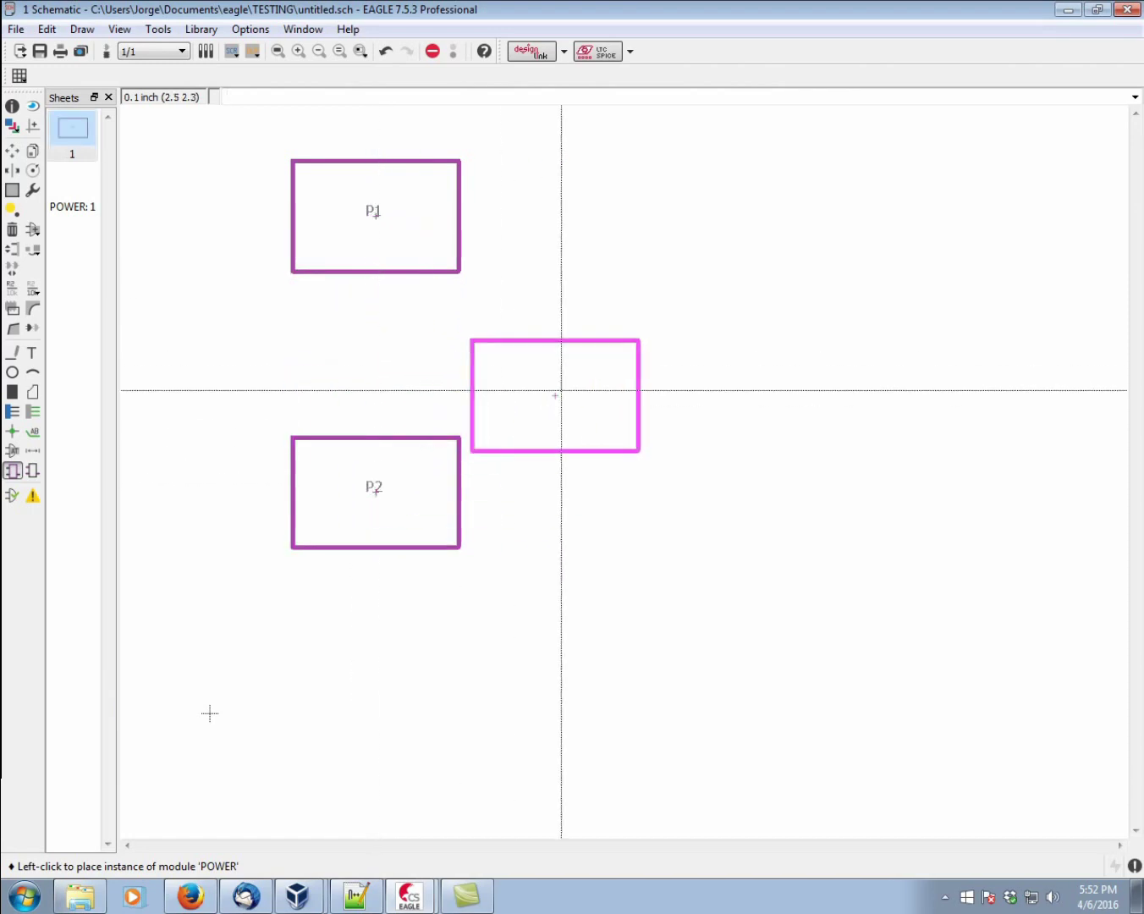
click(803, 214)
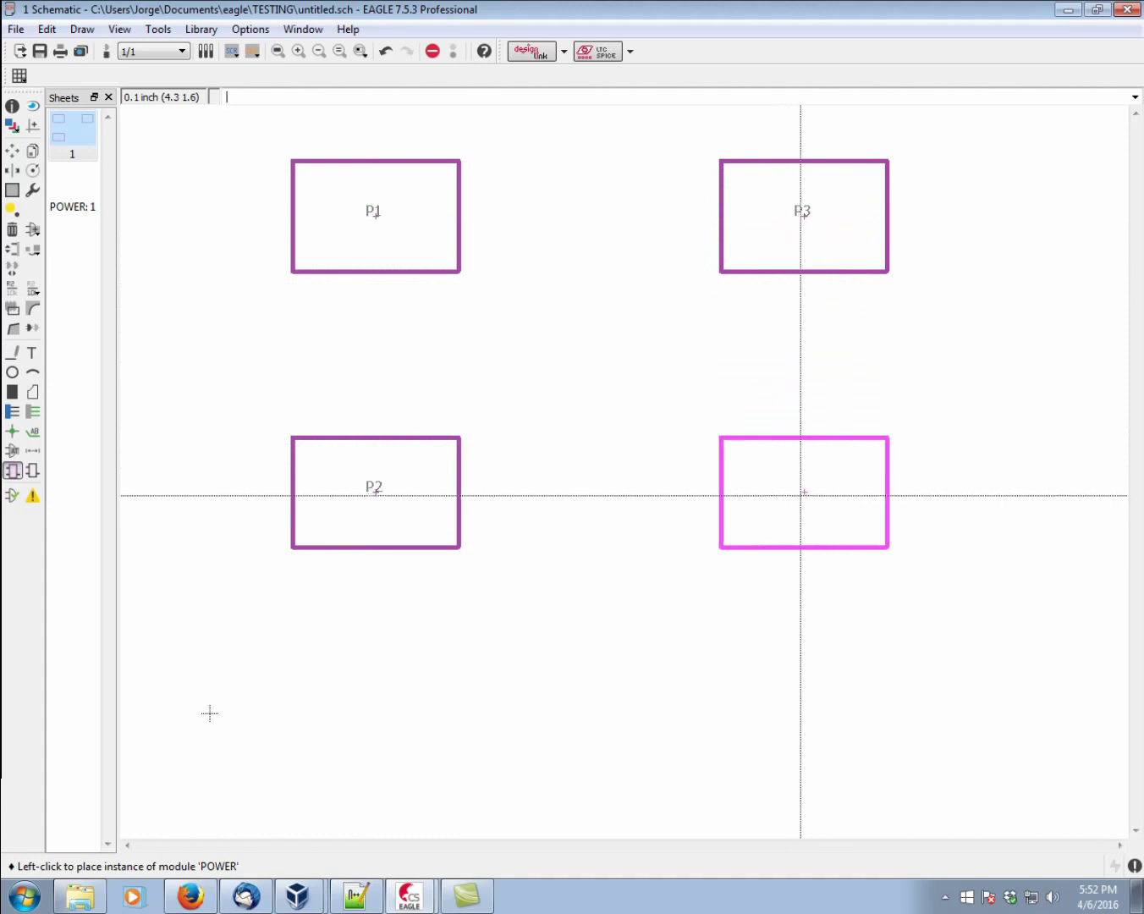
click(803, 492)
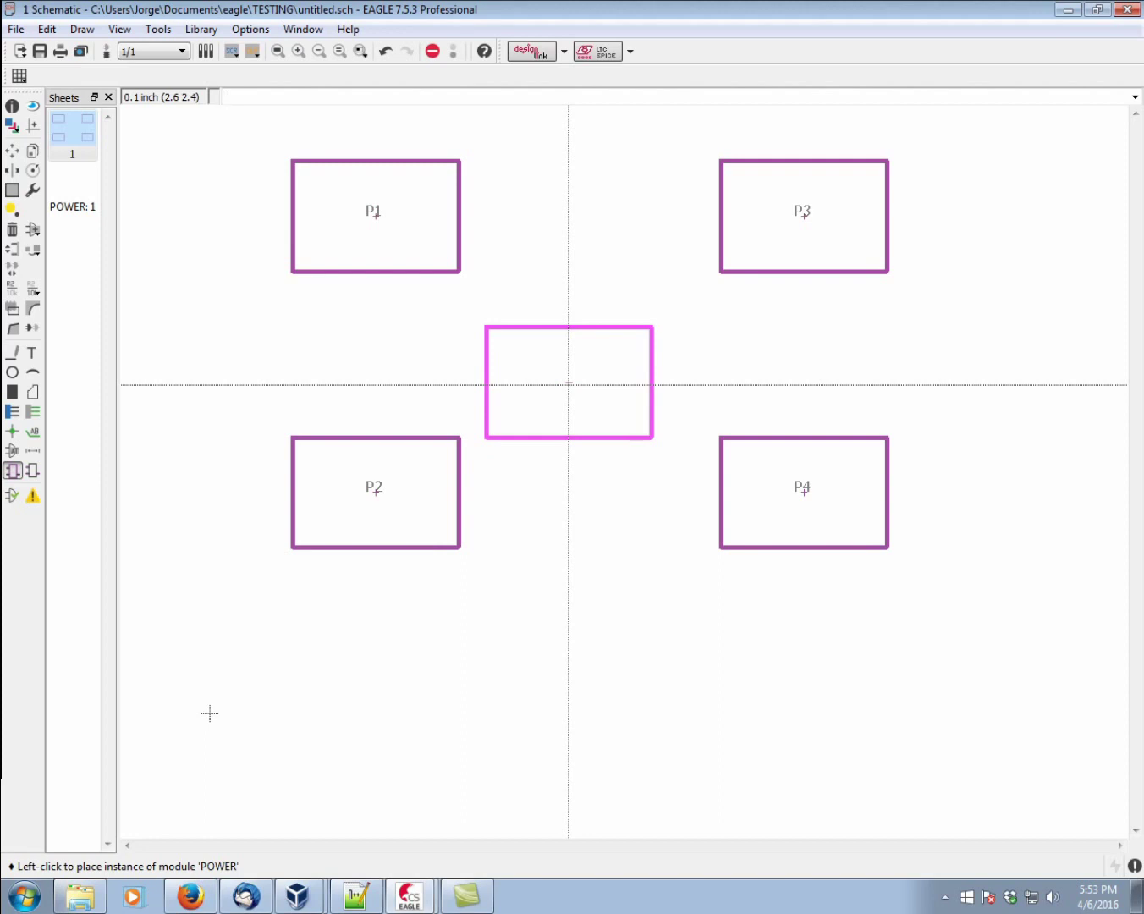
- Add a port named OUTPUT on the right edge of instance P1
click(34, 474)
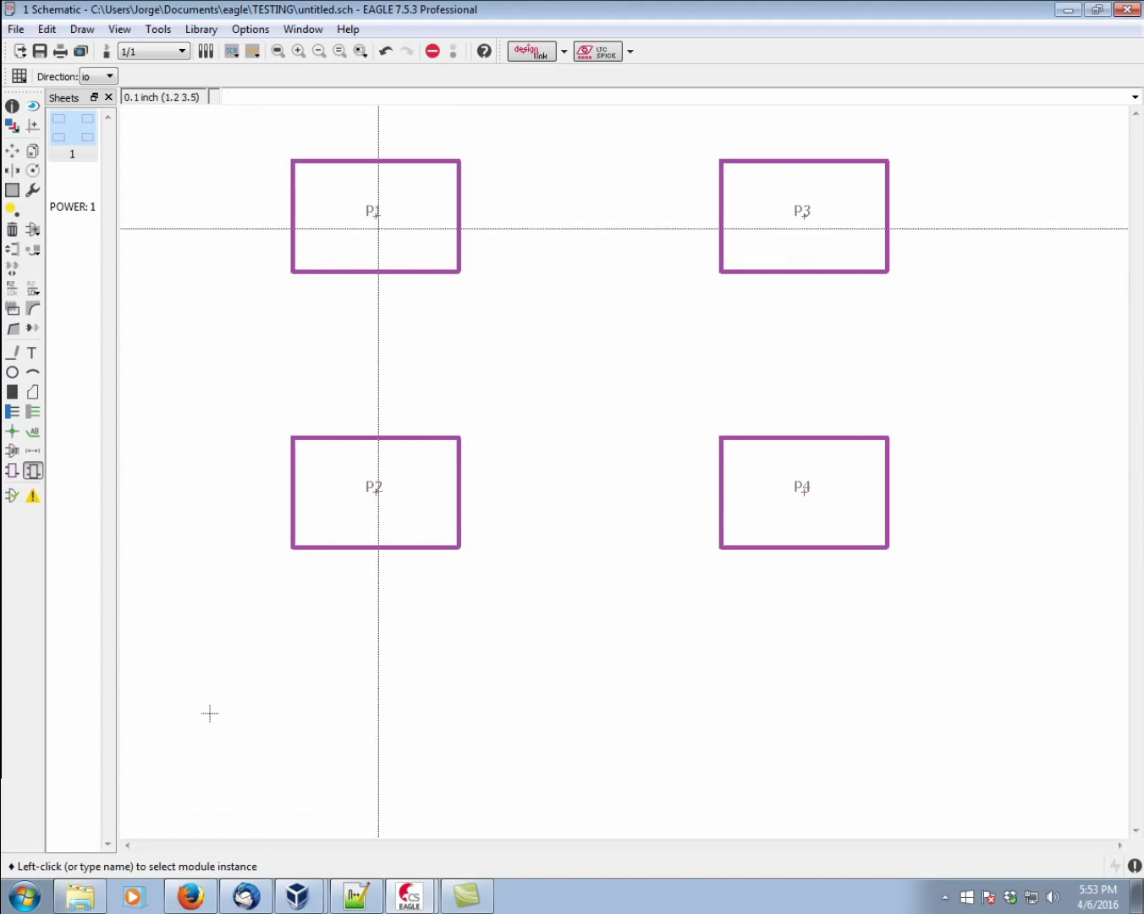
click(377, 222)
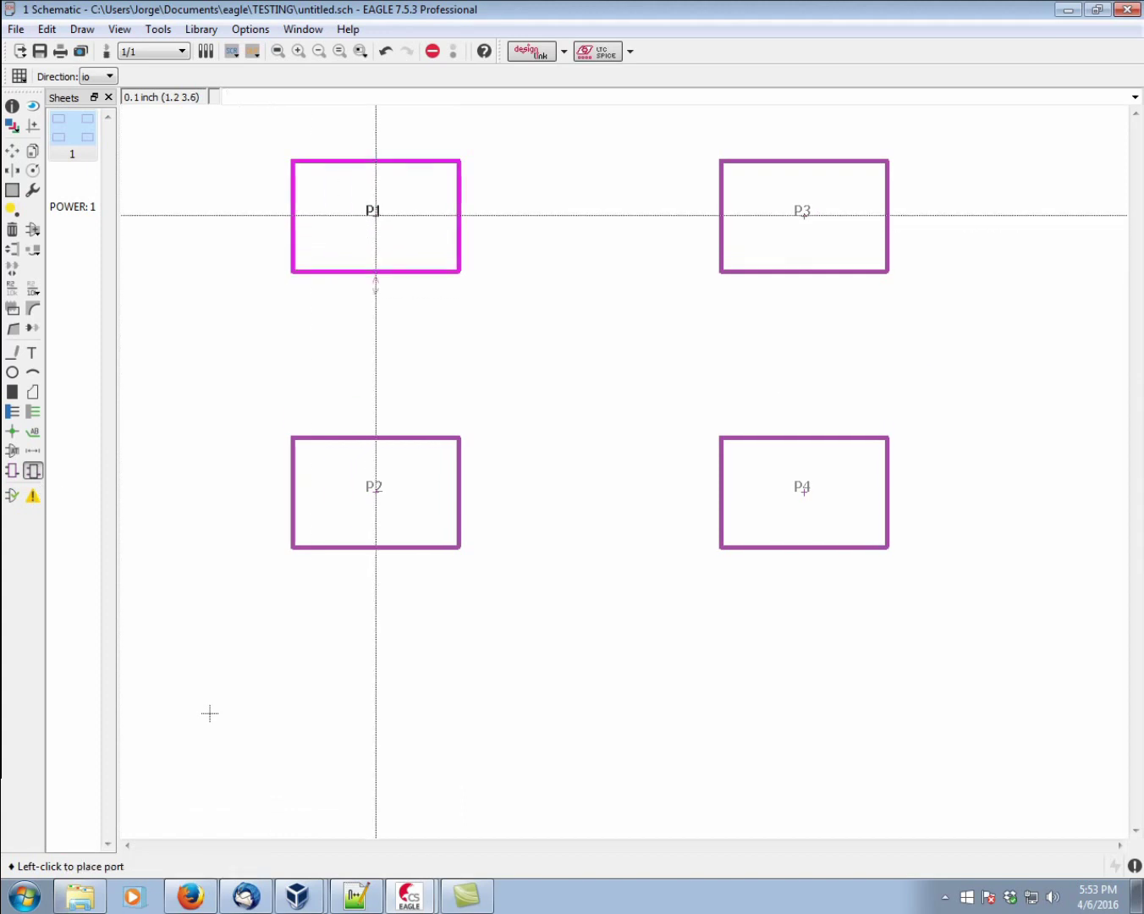
click(470, 247)
click(417, 329)
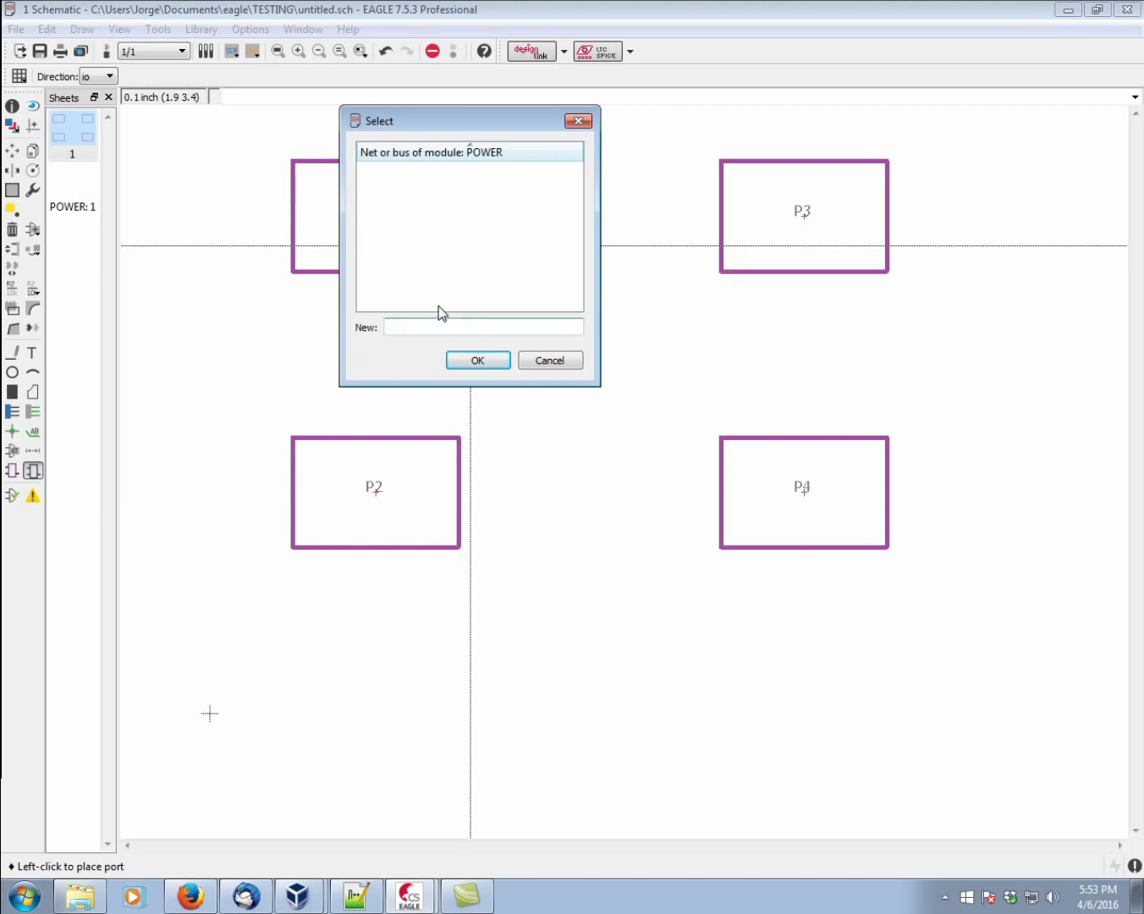
text(OUTPUT)
key(Return)
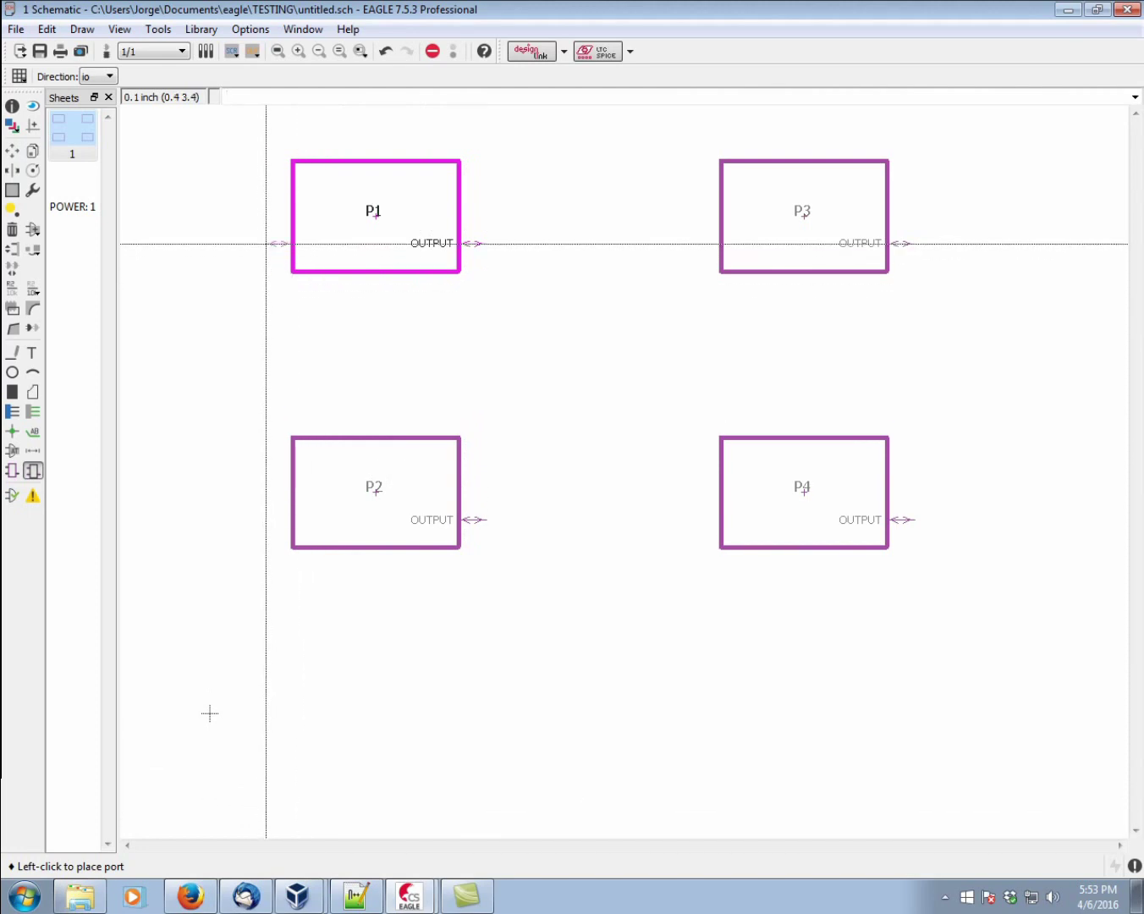
click(265, 244)
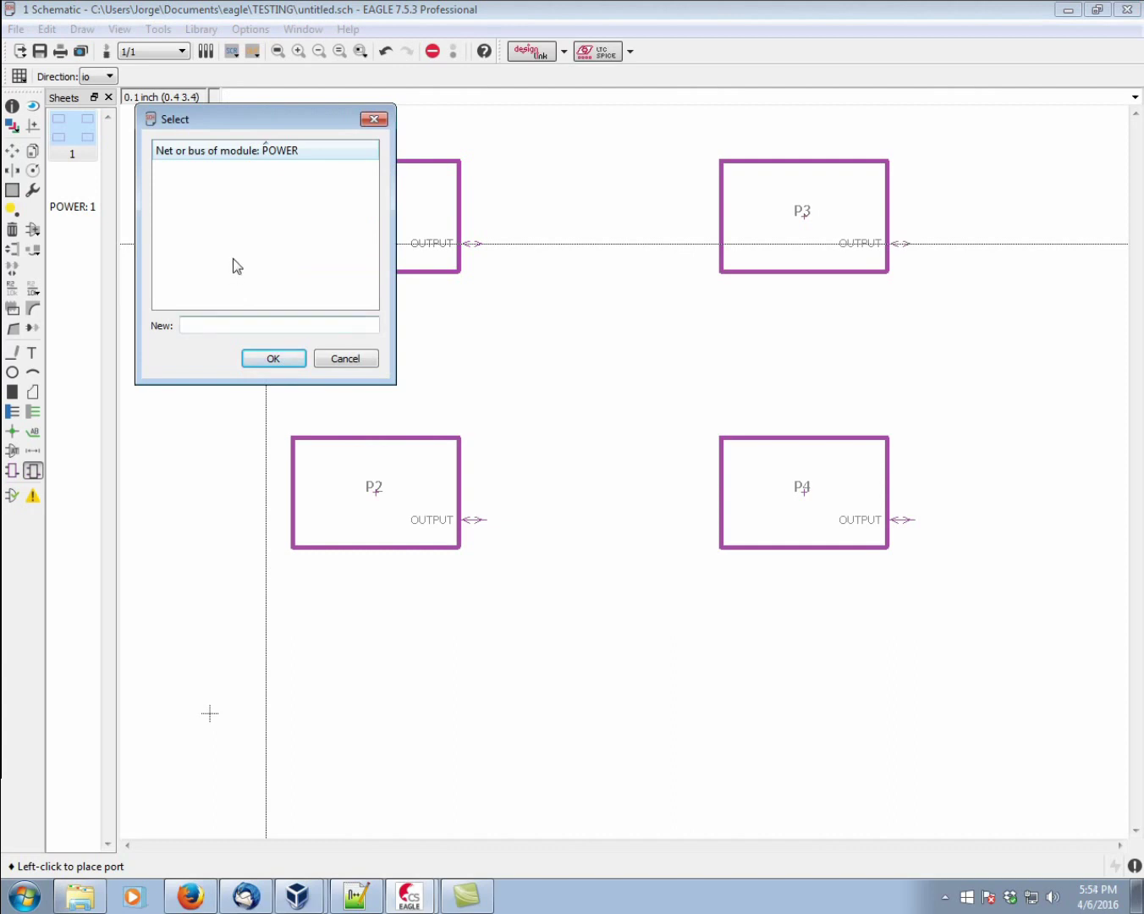
- Name the left-edge port INPUT, then add GND on the bottom edge and SOURCE on the top
text(INPUT)
key(Return)
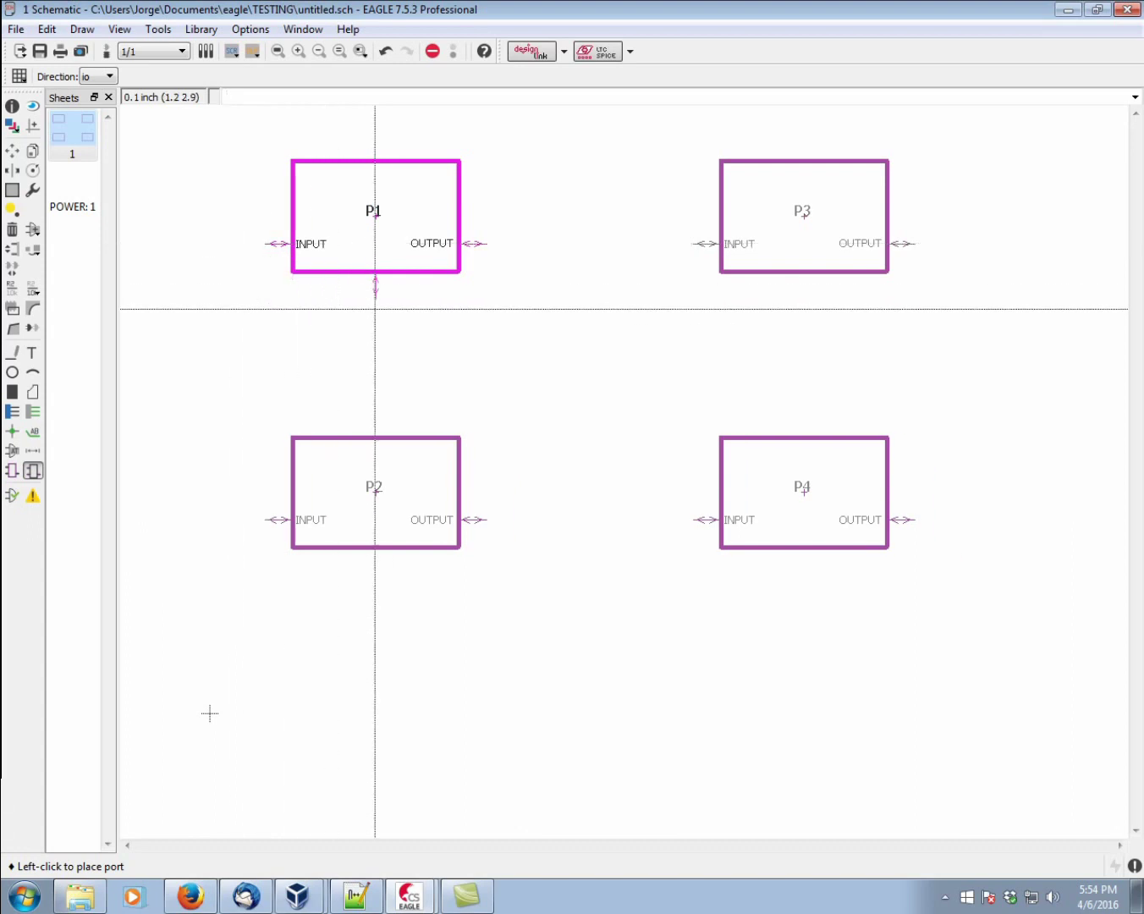
click(375, 310)
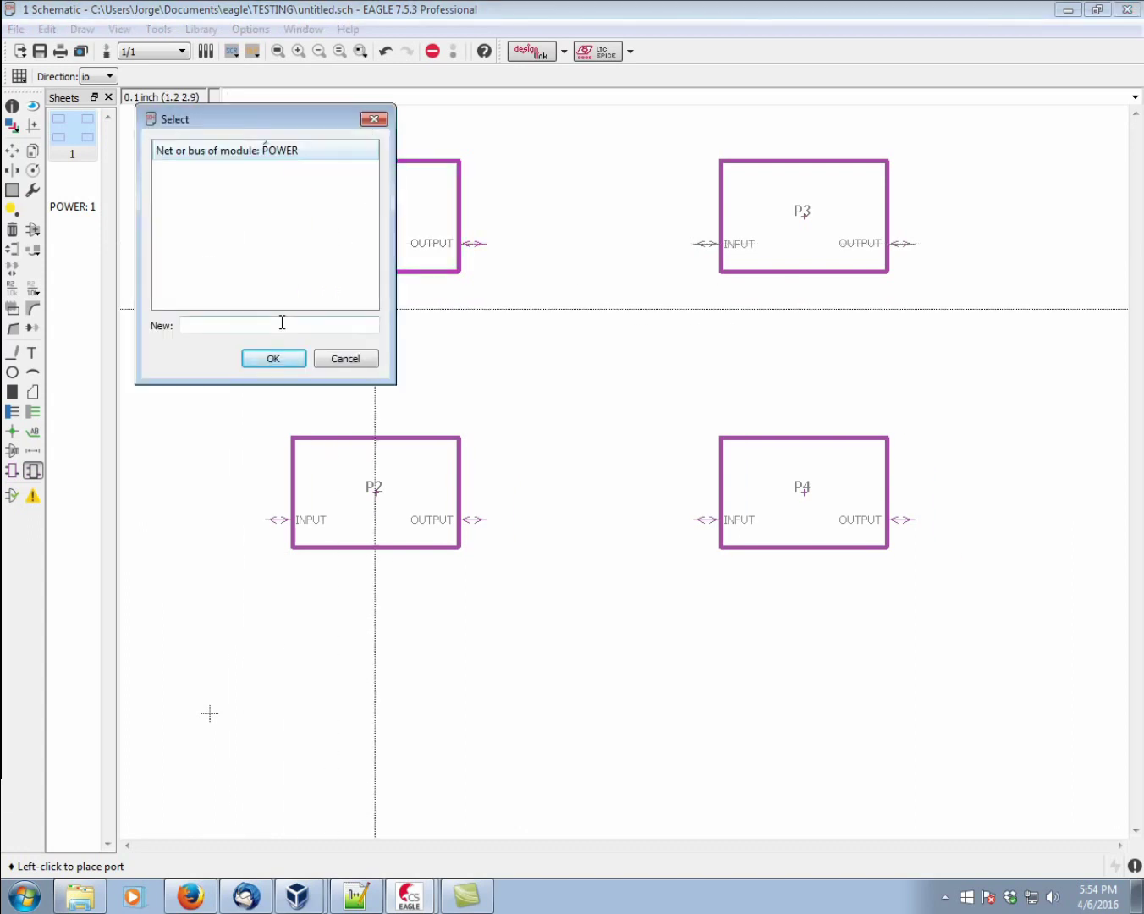
text(GND)
key(Return)
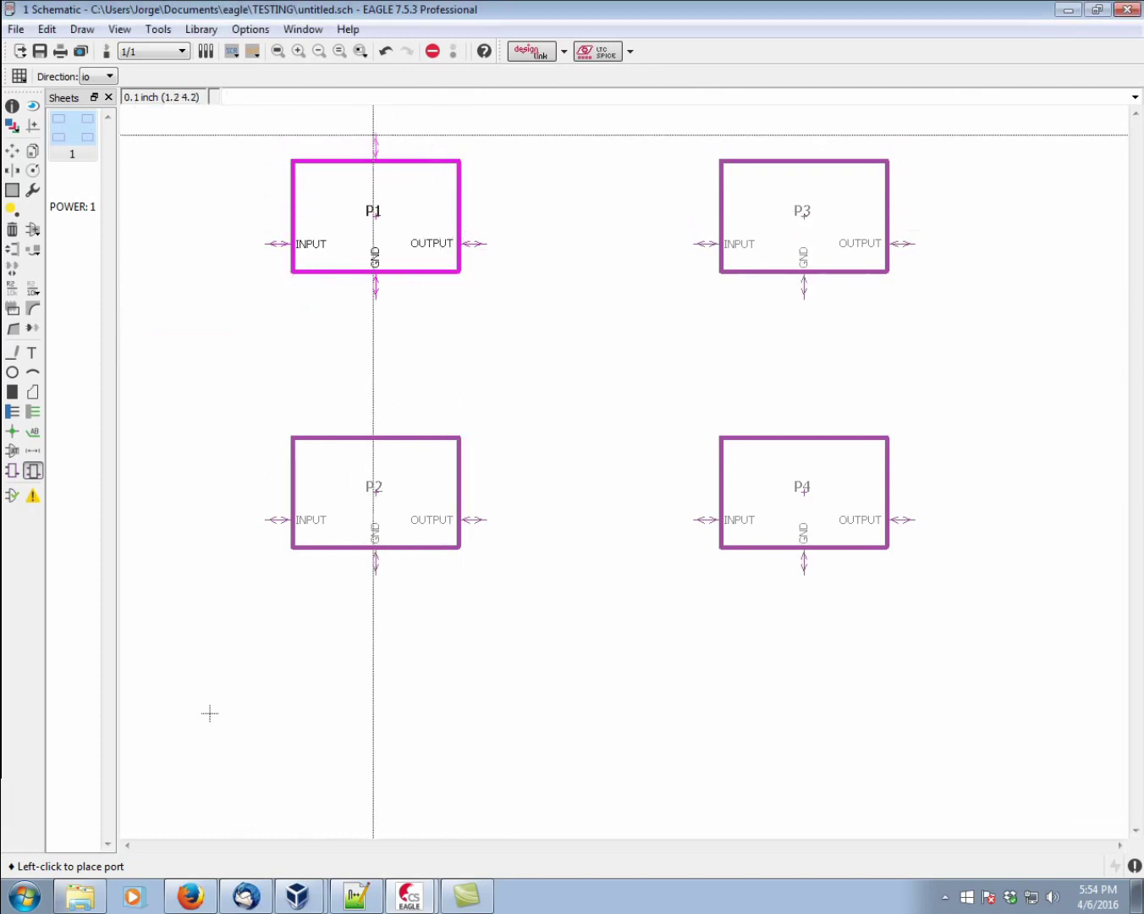
click(374, 135)
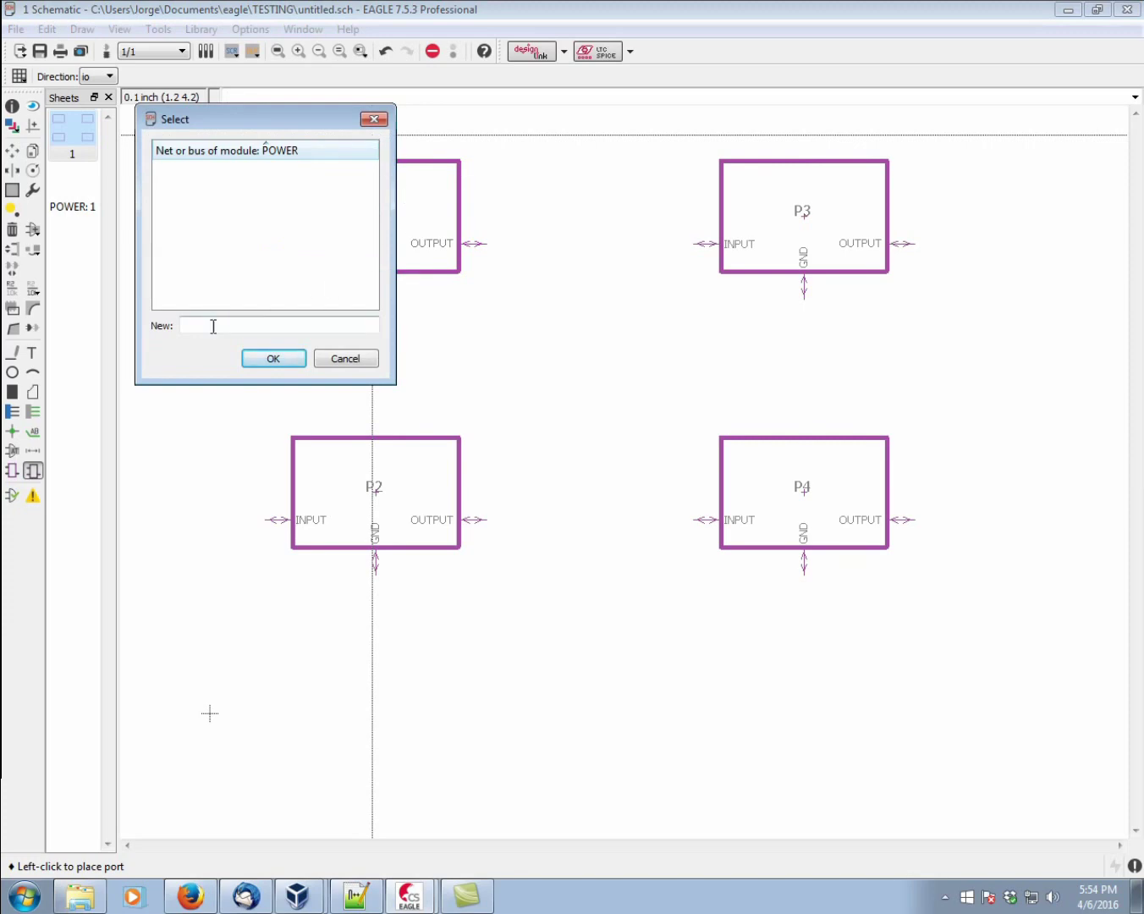
text(SOURCE)
key(Return)
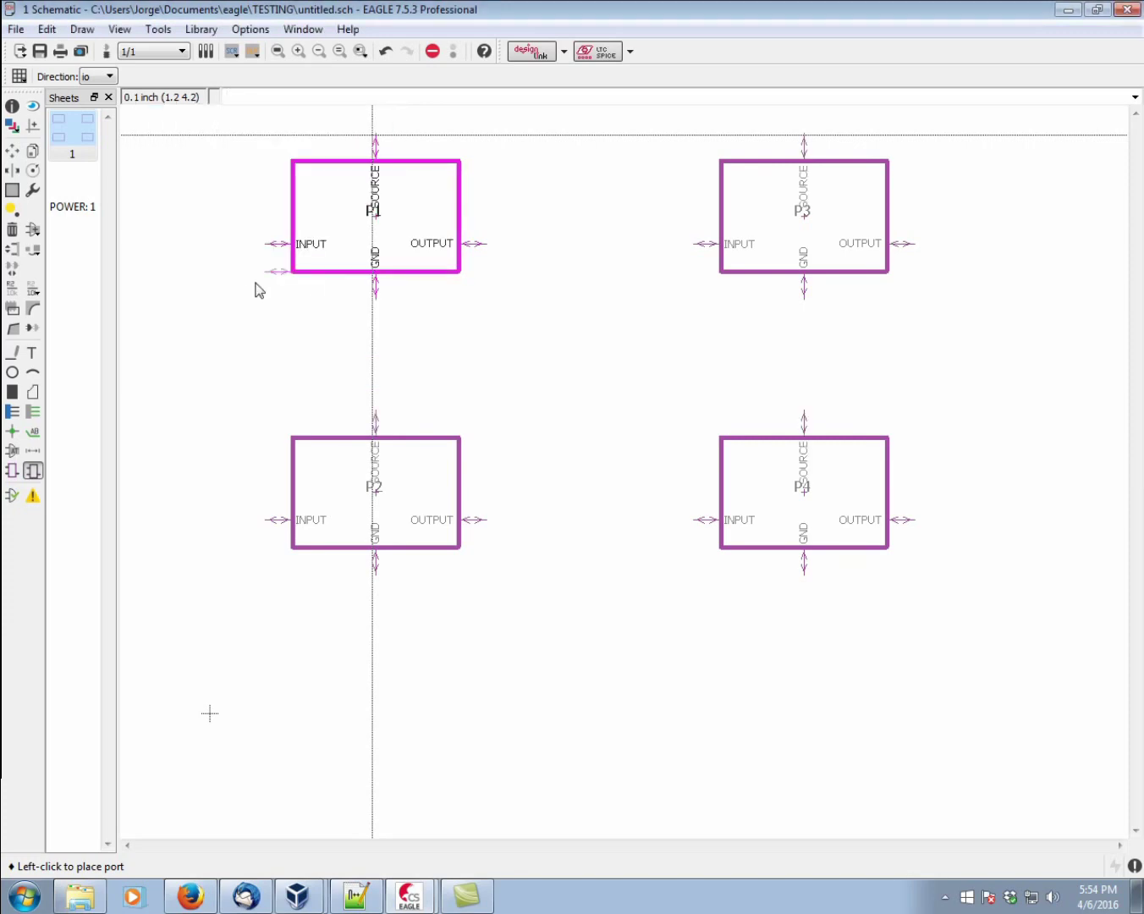
key(Escape)
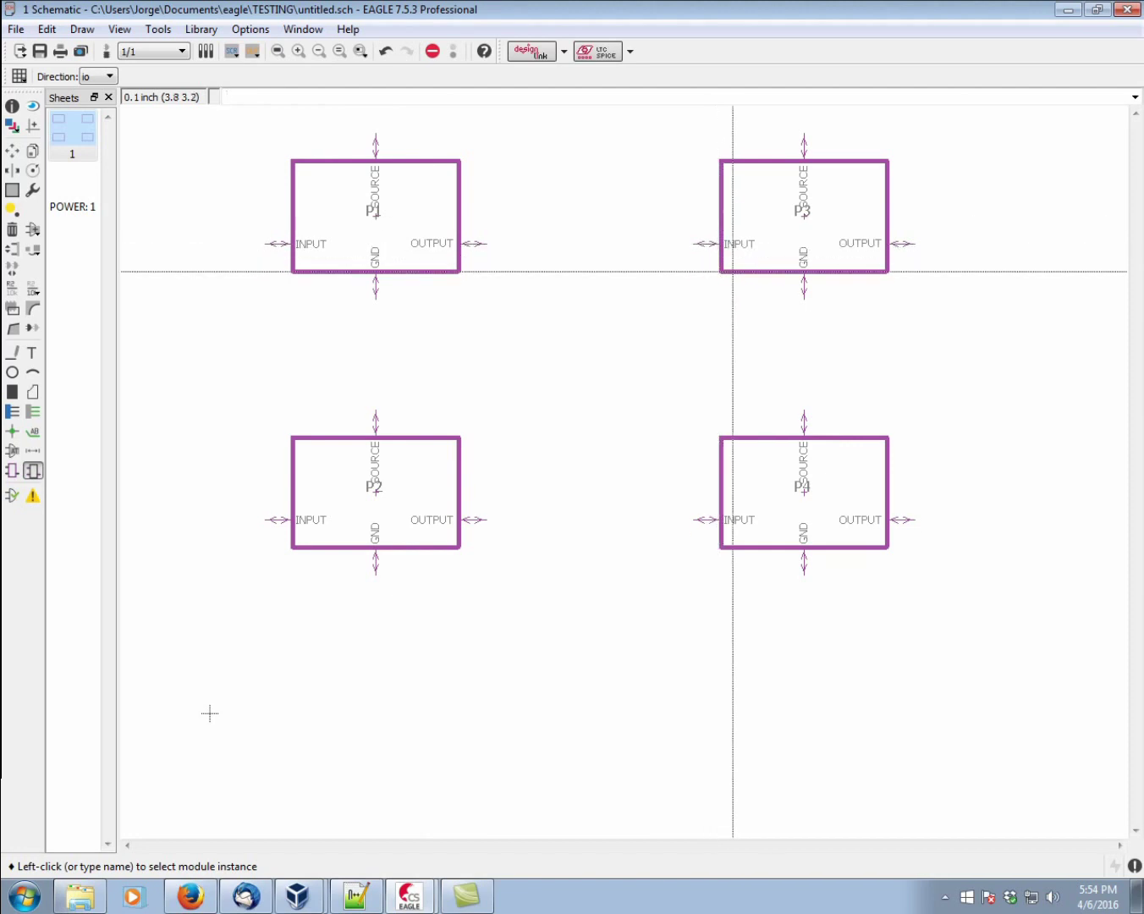
- Move P1's SOURCE port farther right along the top edge, clear of the labels
click(12, 152)
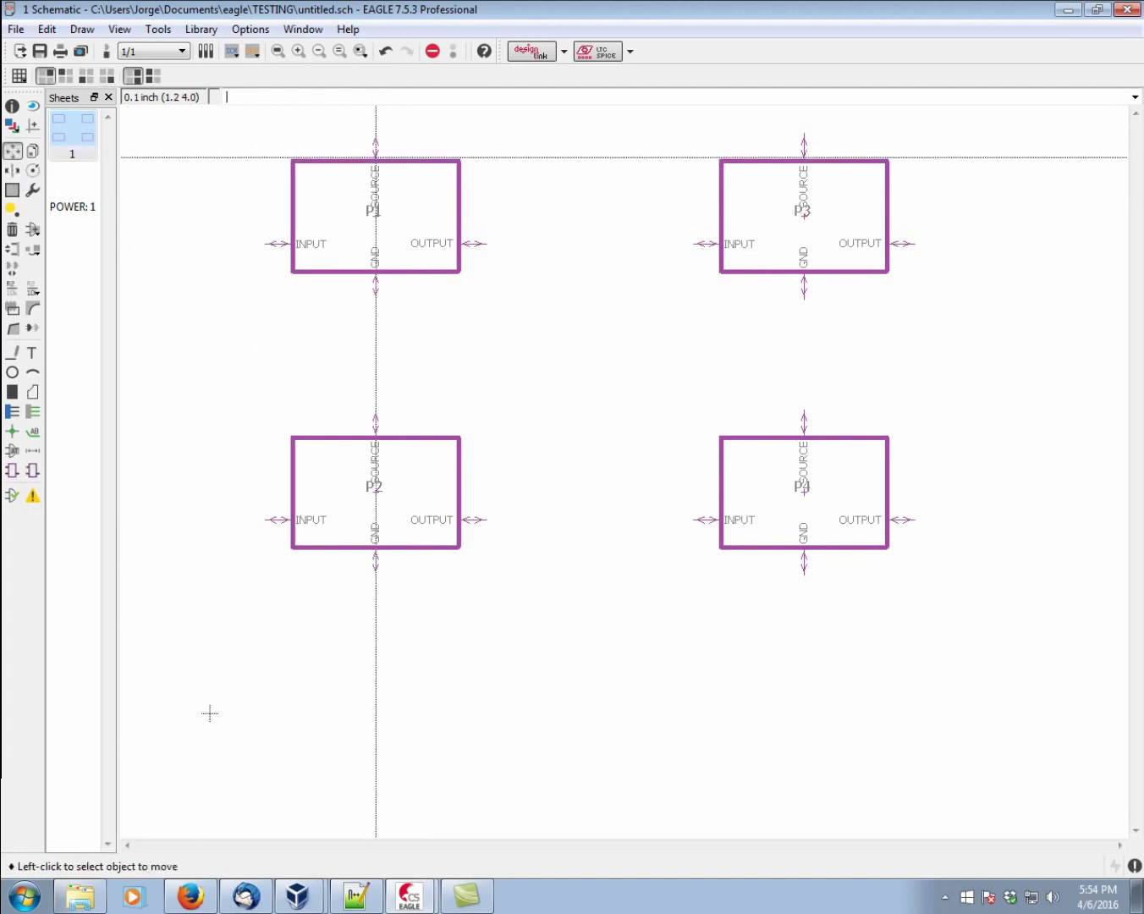
click(375, 160)
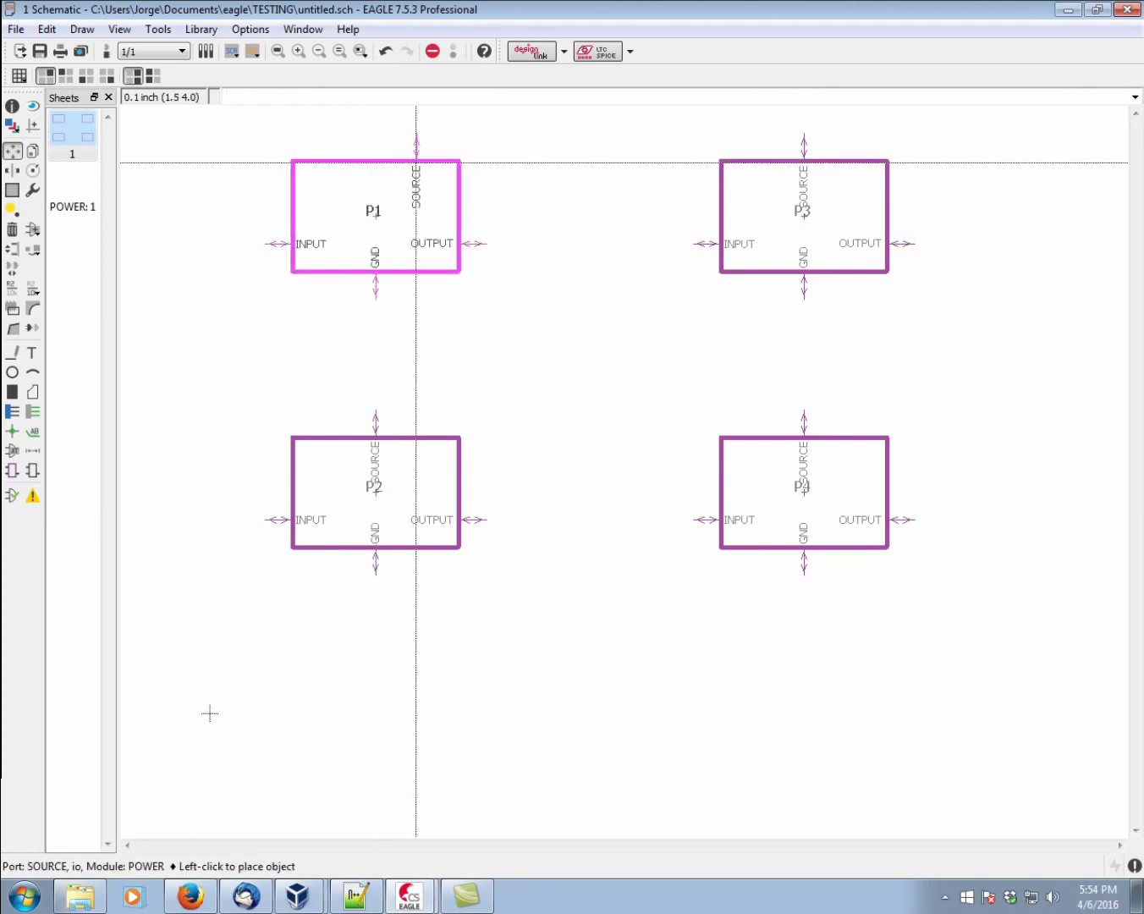
click(415, 163)
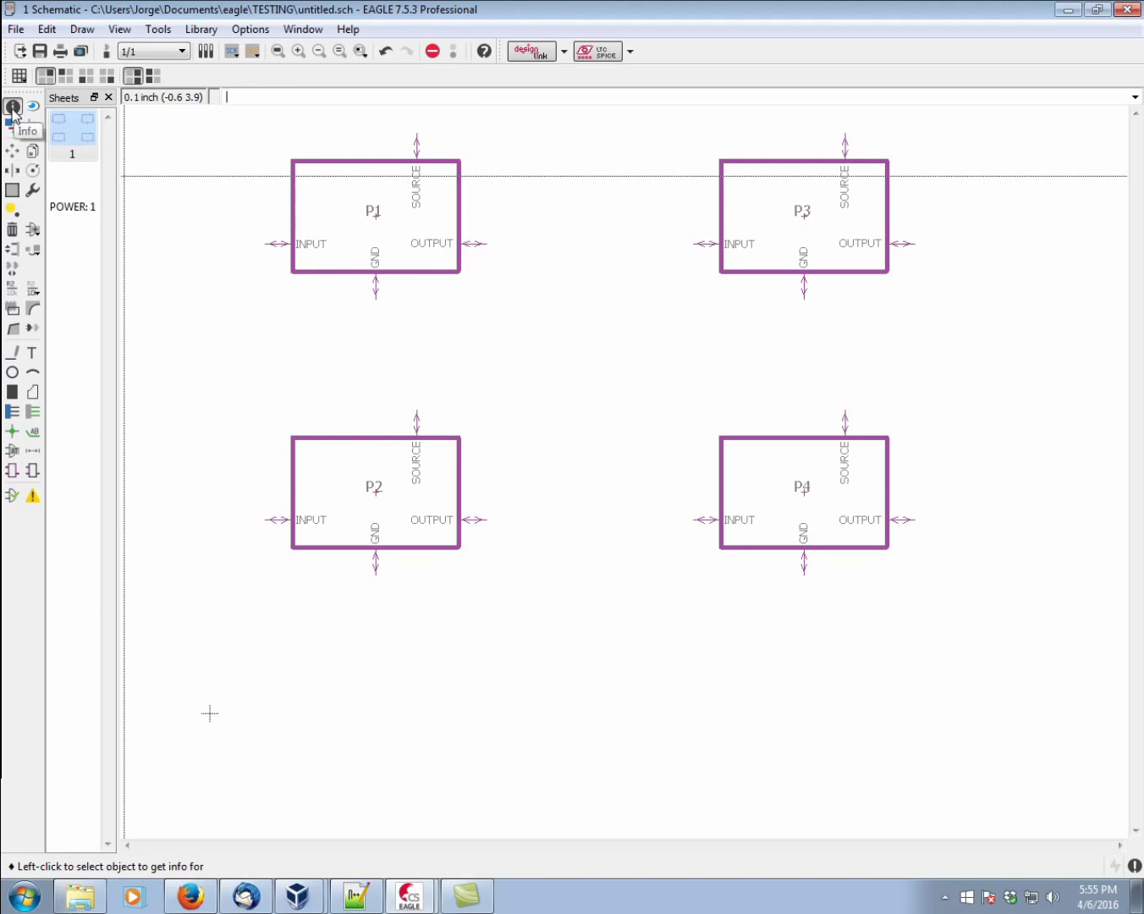
- Set the INPUT port's direction to in
click(13, 108)
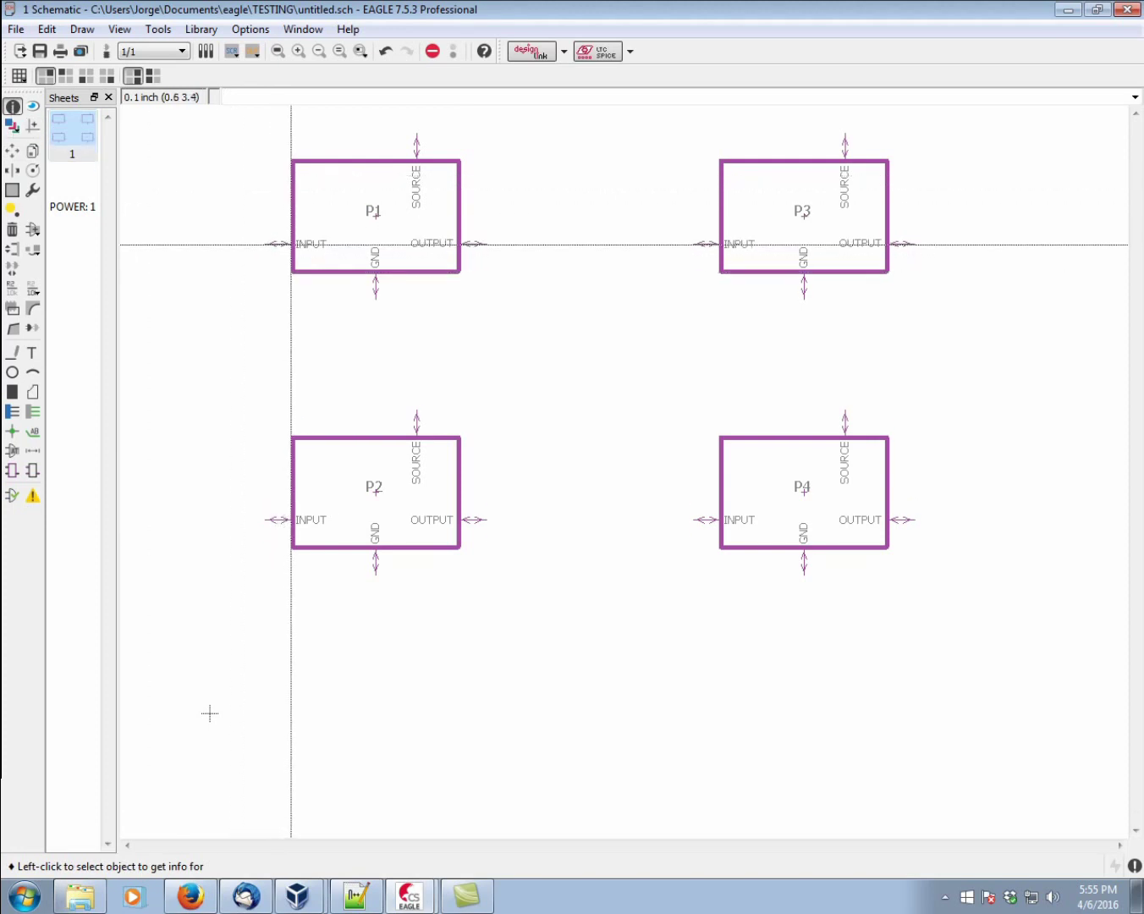
click(291, 243)
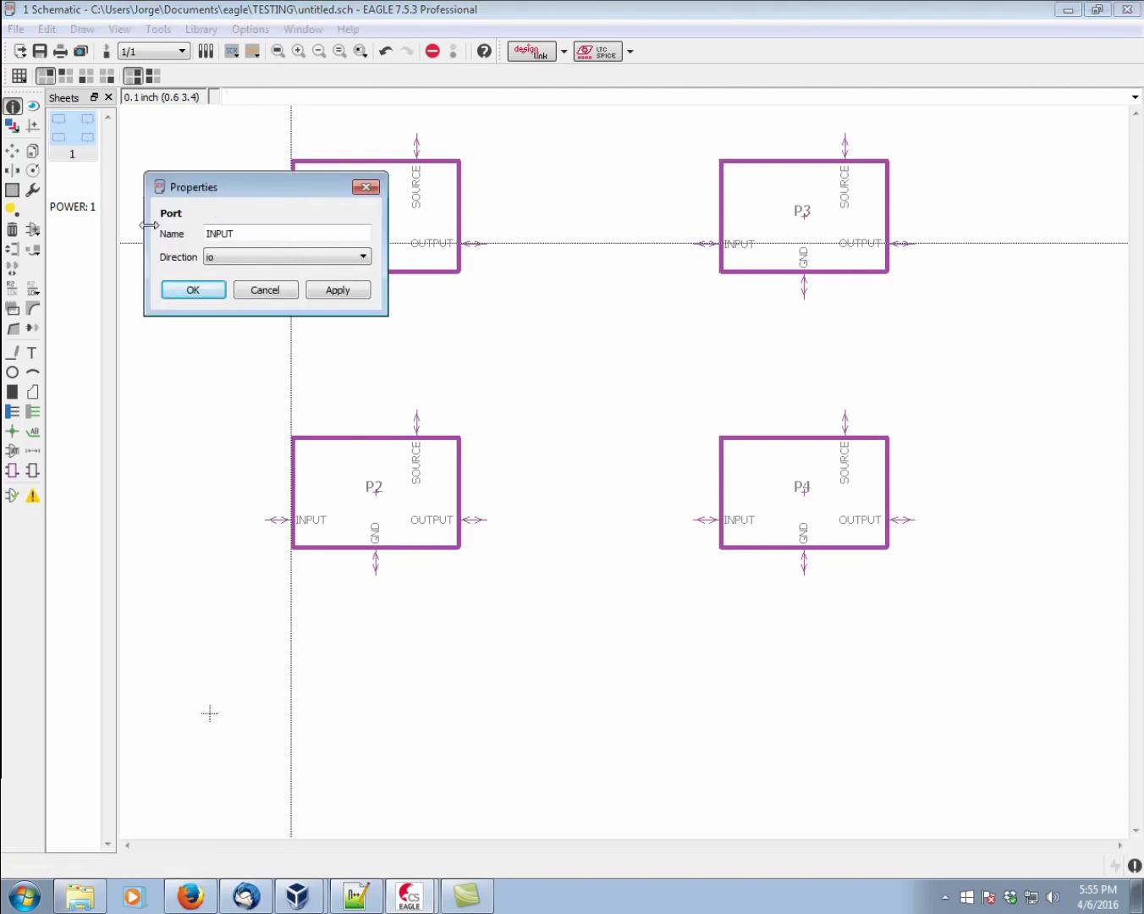
click(353, 256)
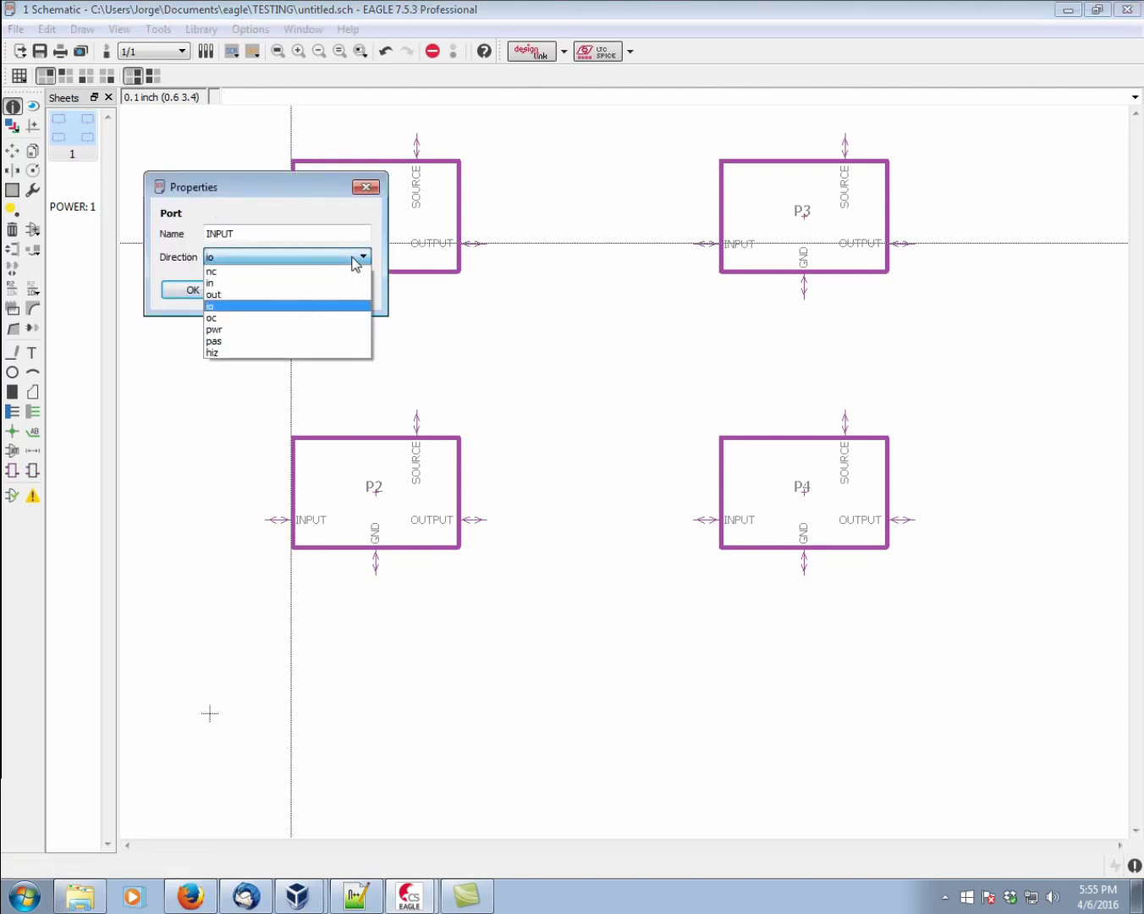
click(268, 284)
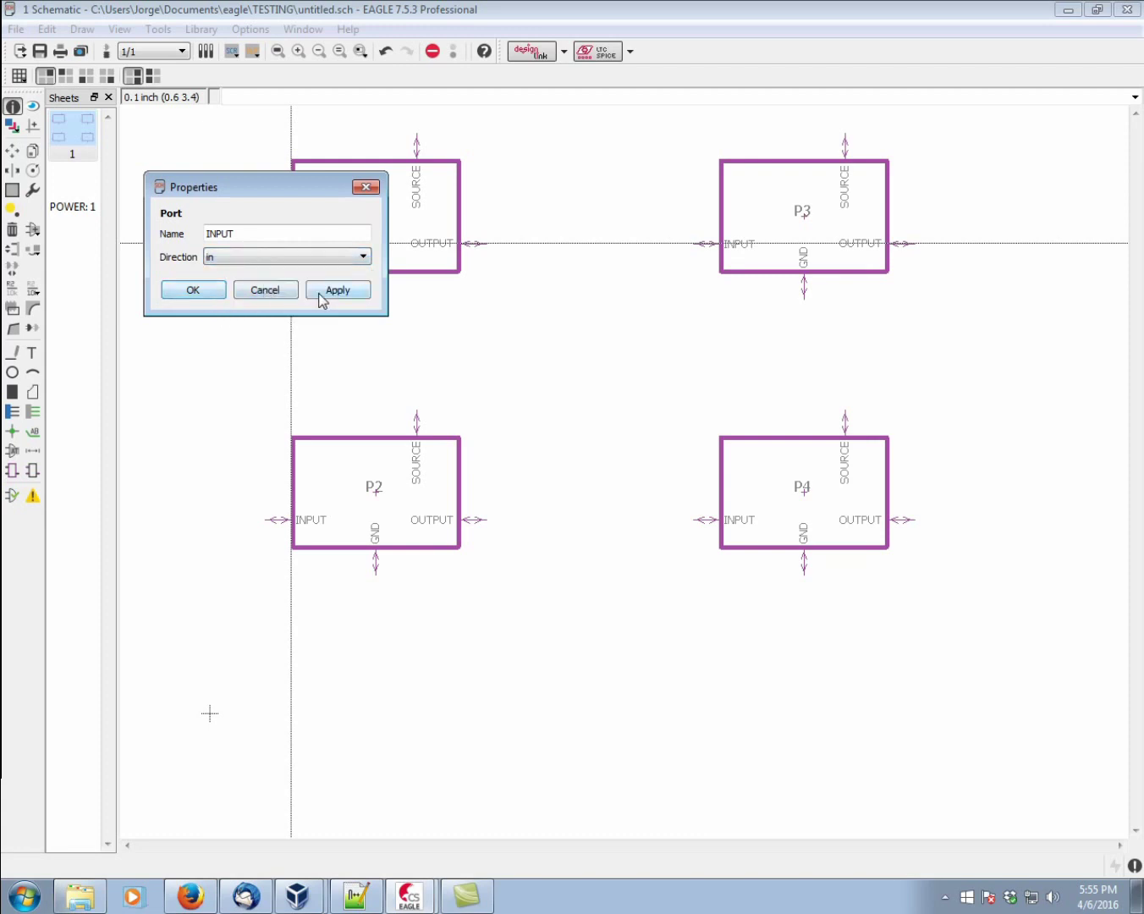
click(199, 291)
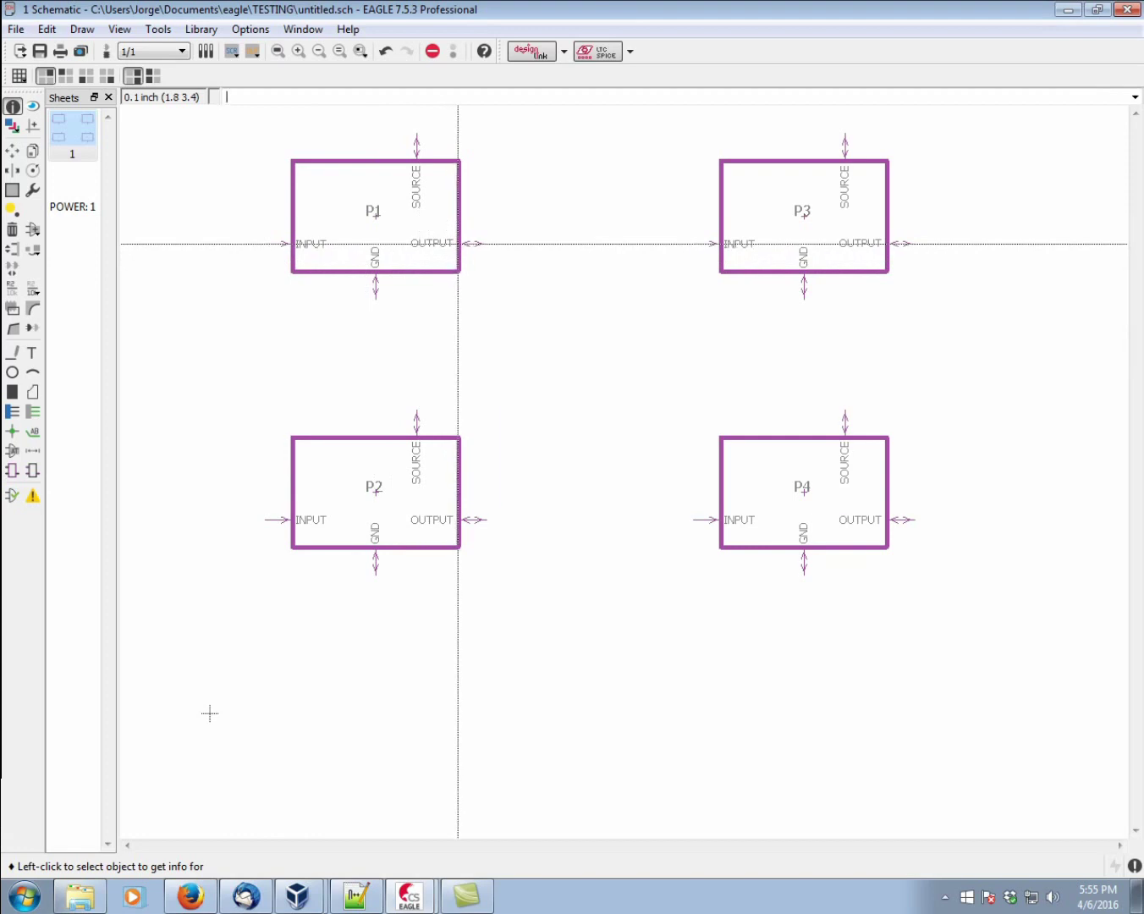
- Set the OUTPUT port's direction to out
click(458, 244)
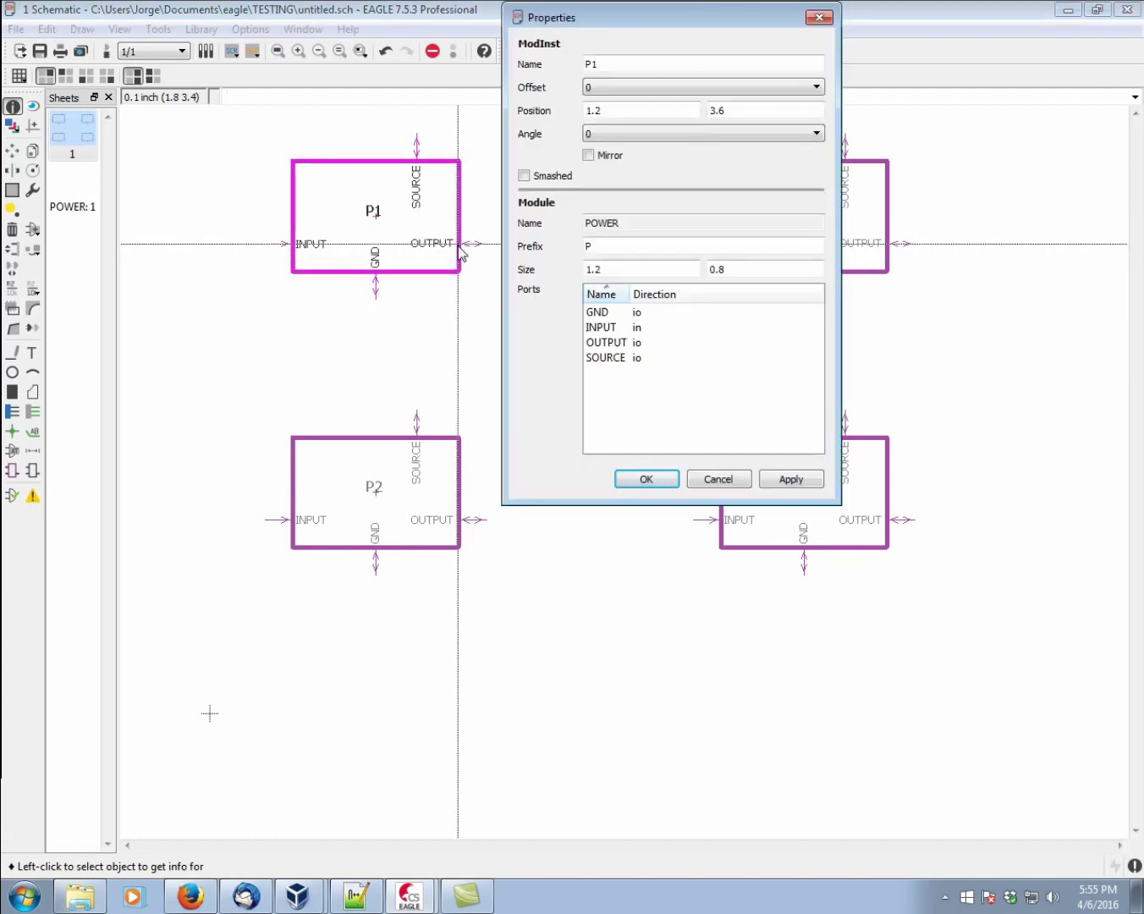
click(719, 480)
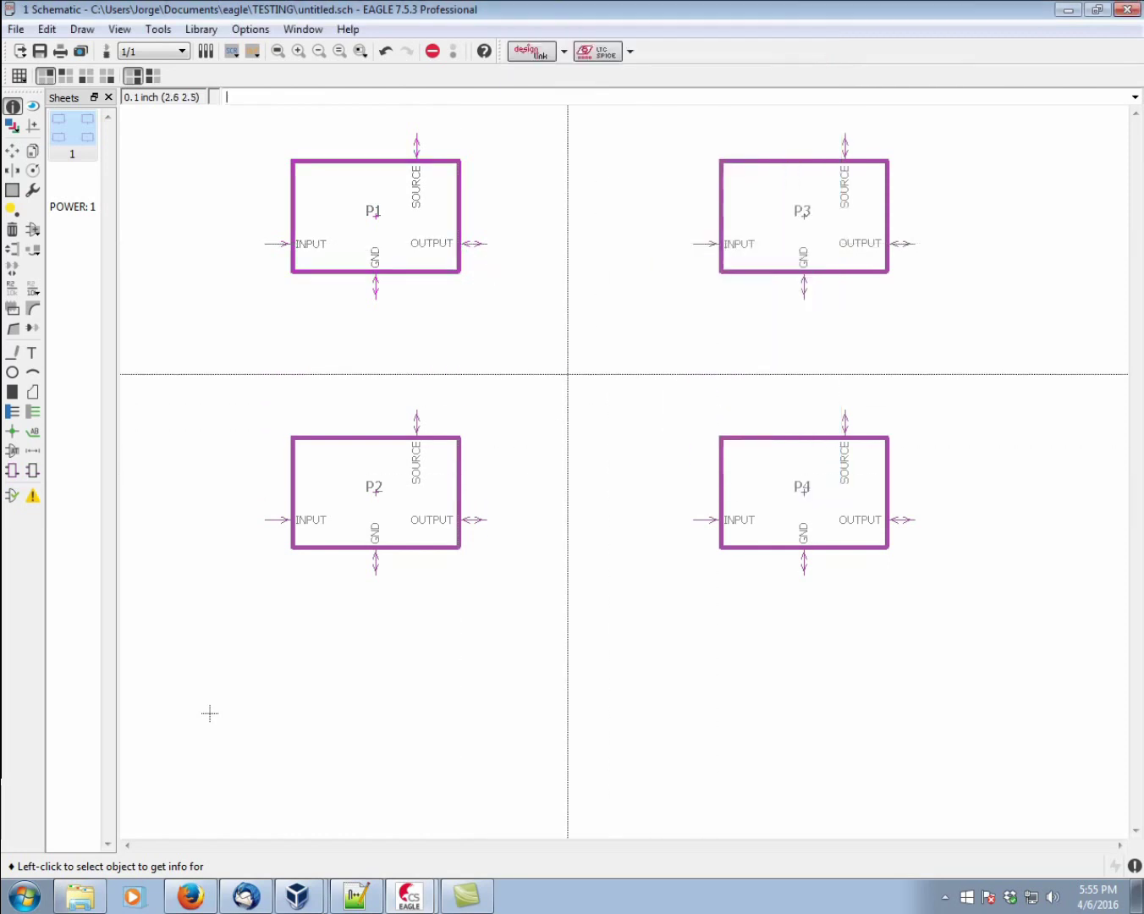
click(463, 245)
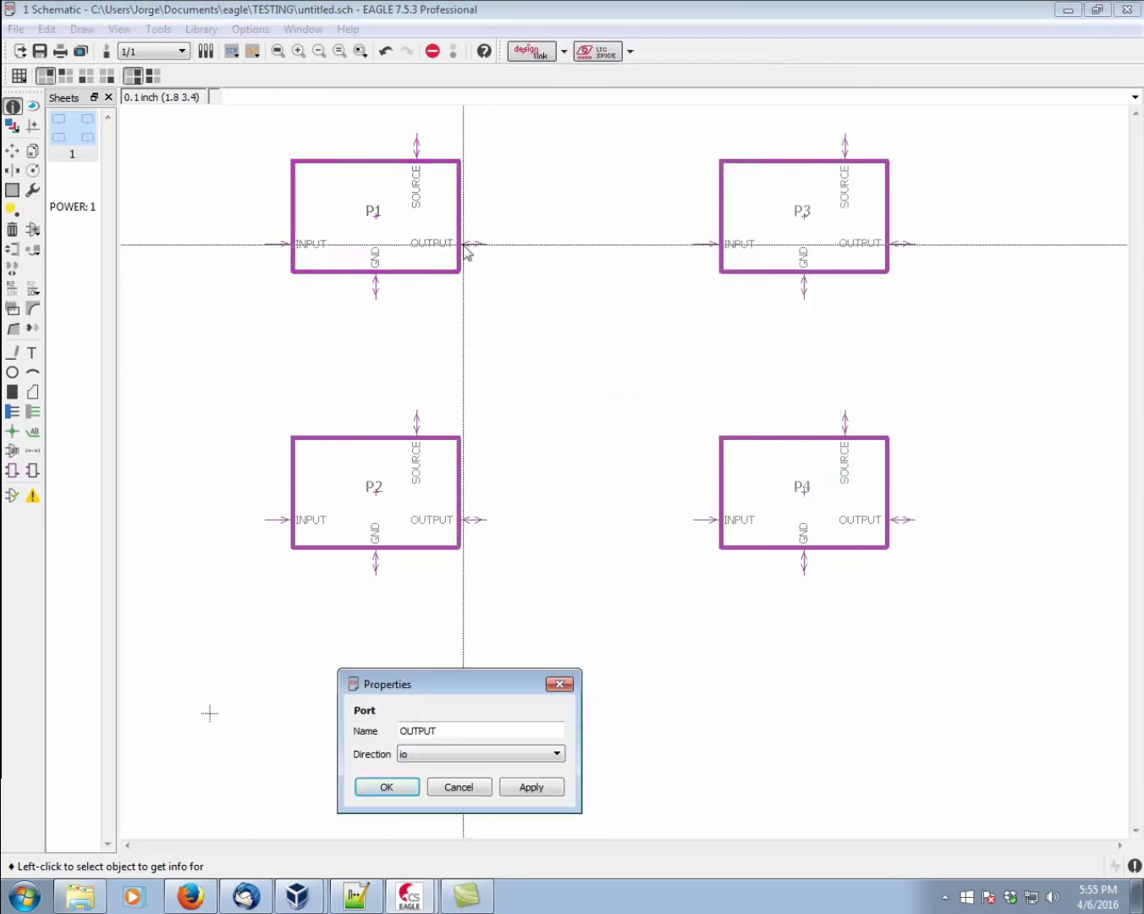
click(481, 759)
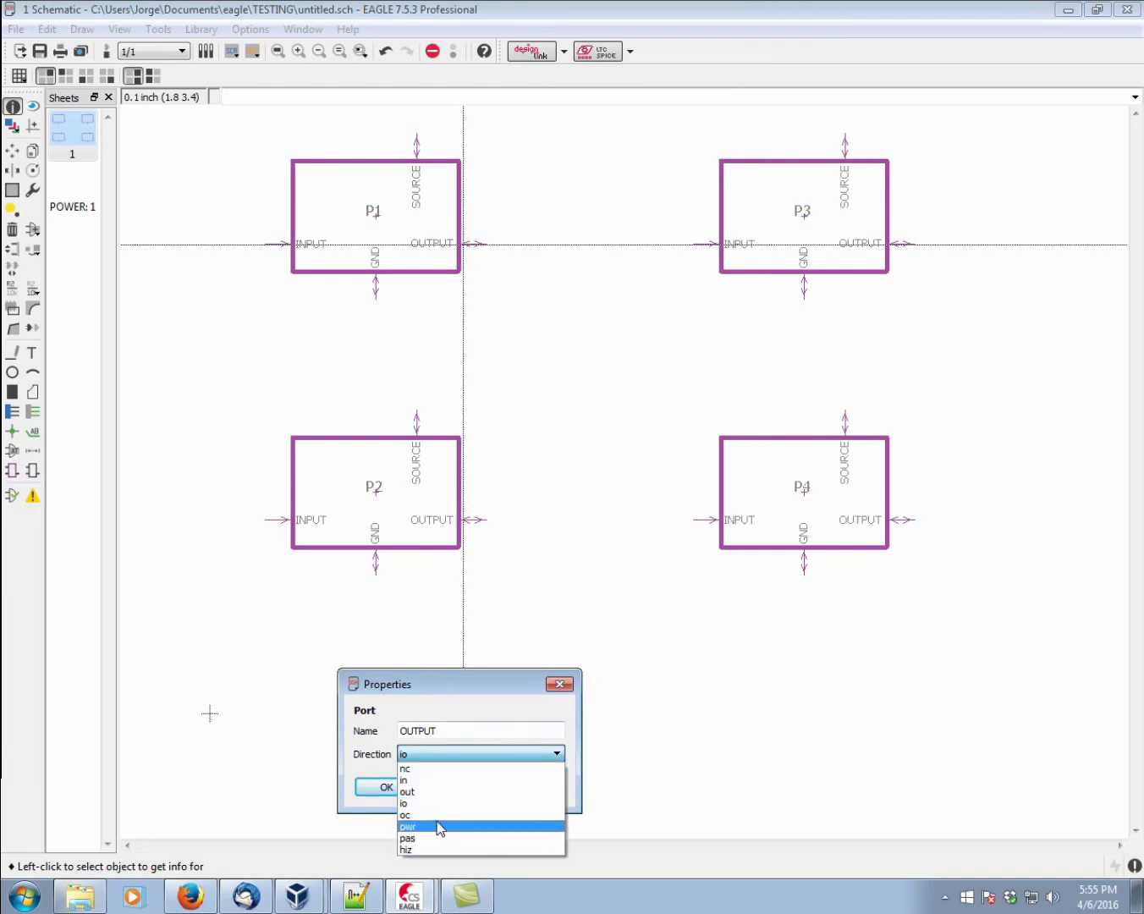
click(425, 792)
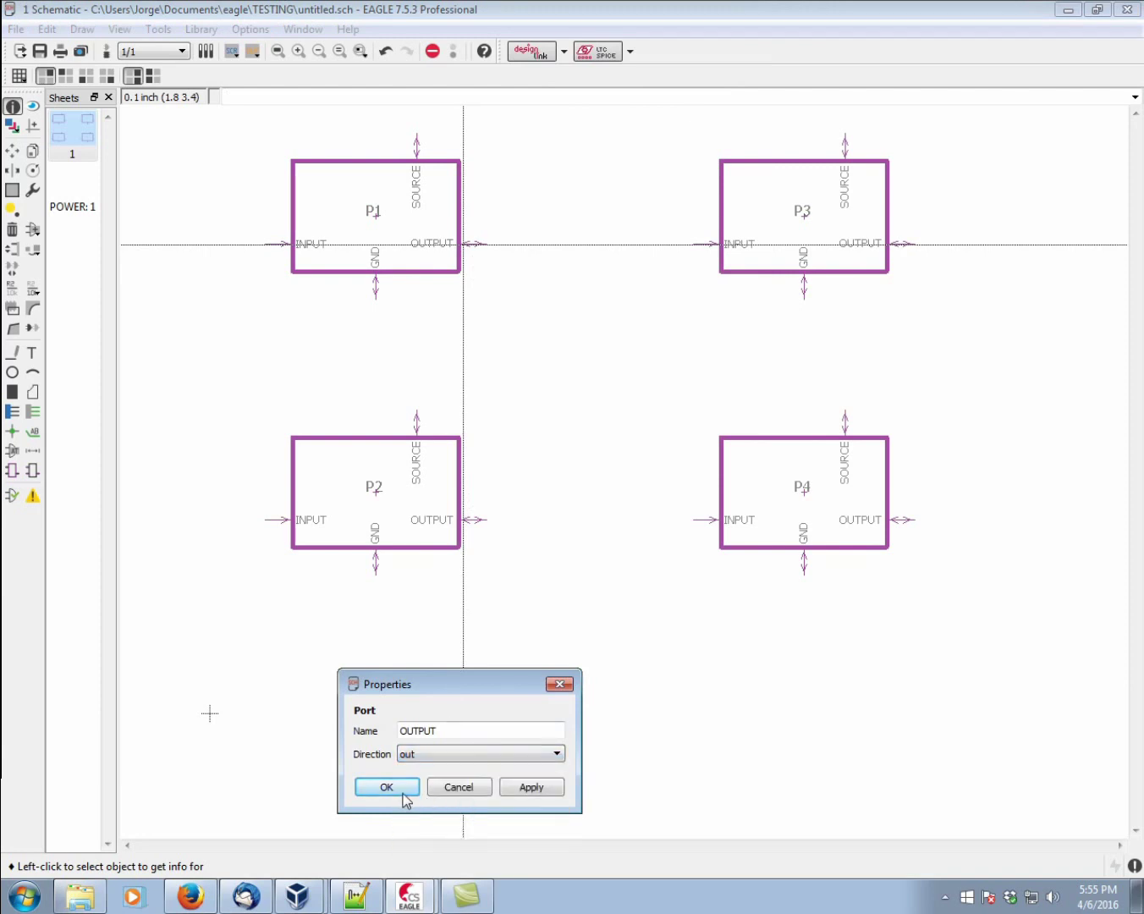
click(408, 794)
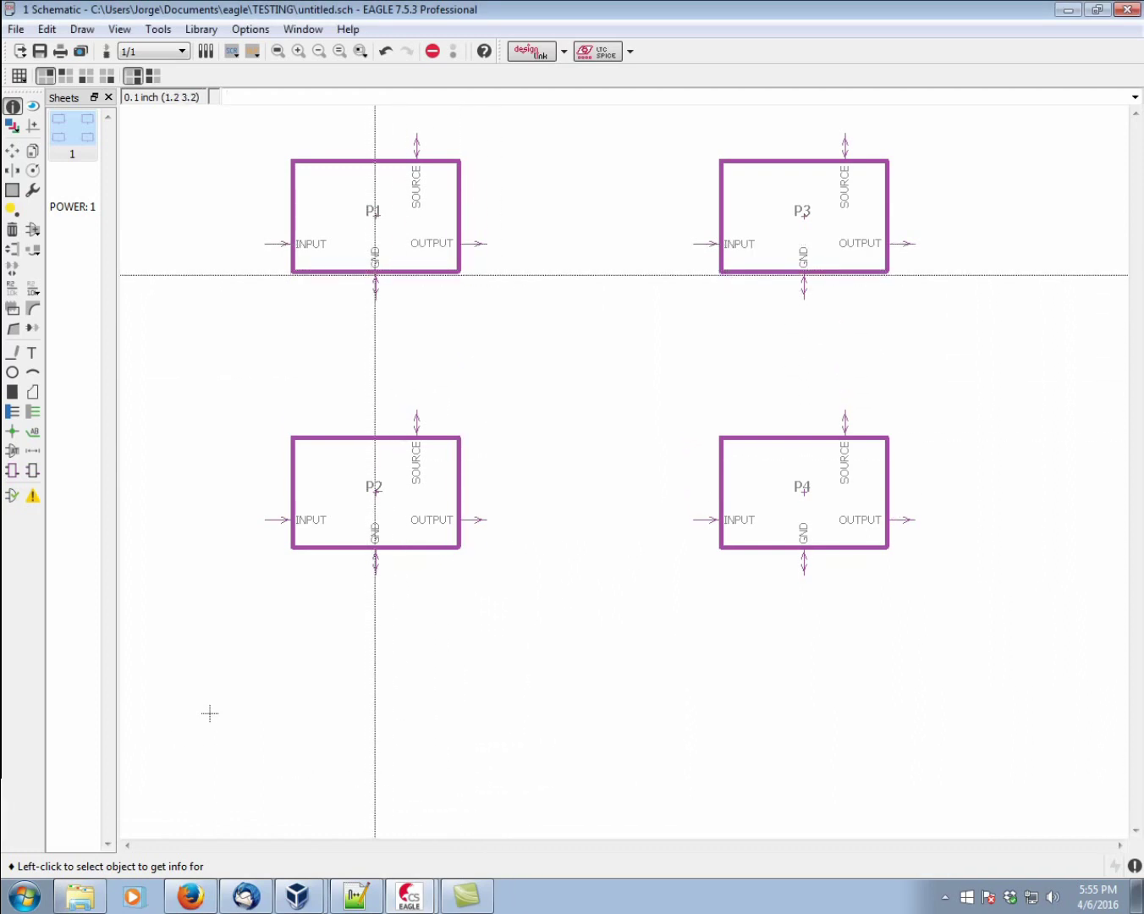
- Set the GND port's direction to pwr
click(375, 276)
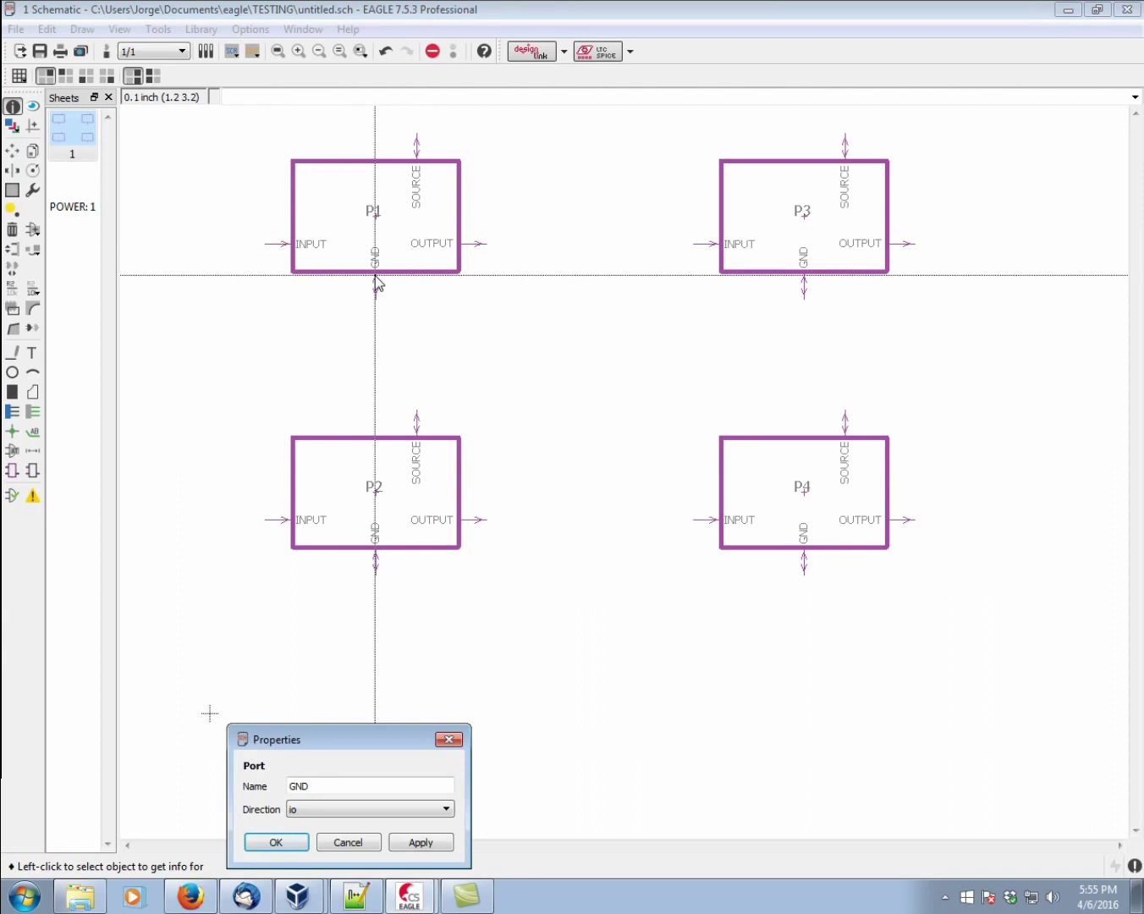
click(447, 811)
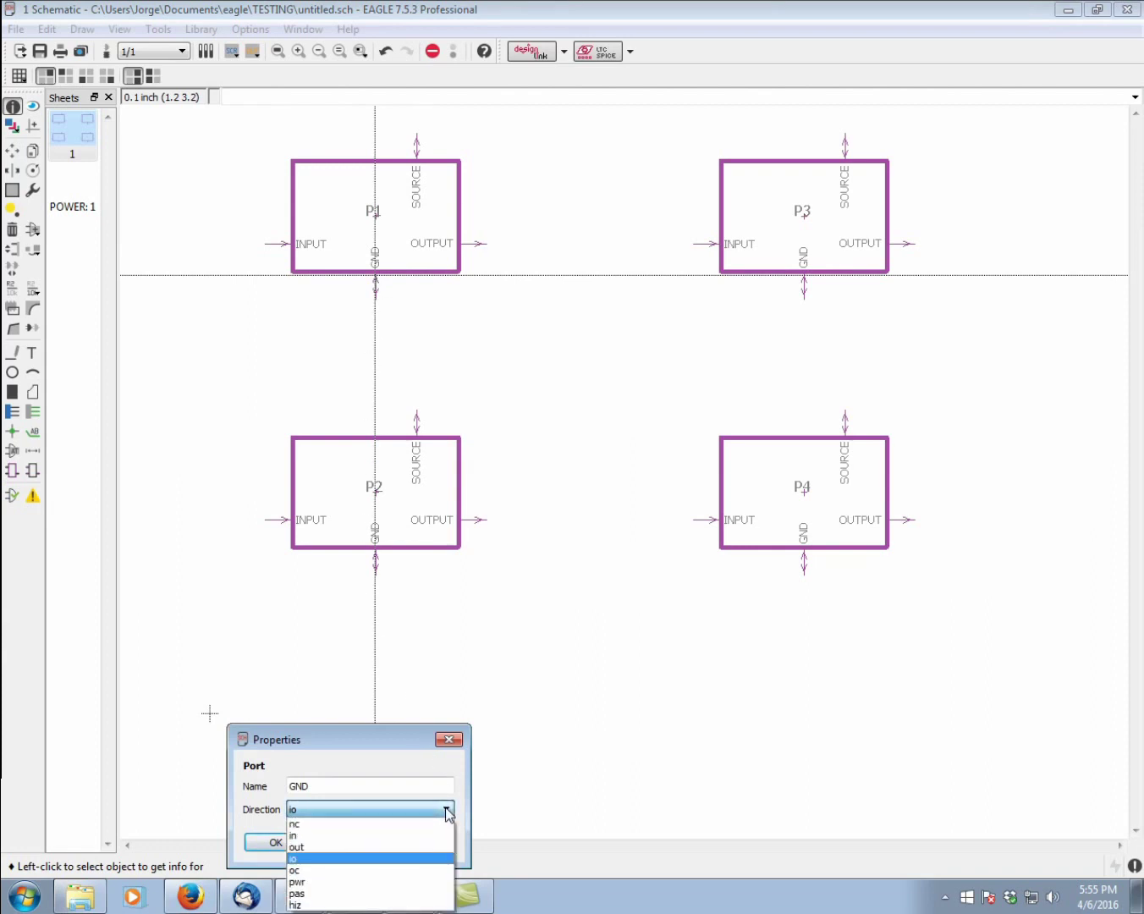
click(369, 884)
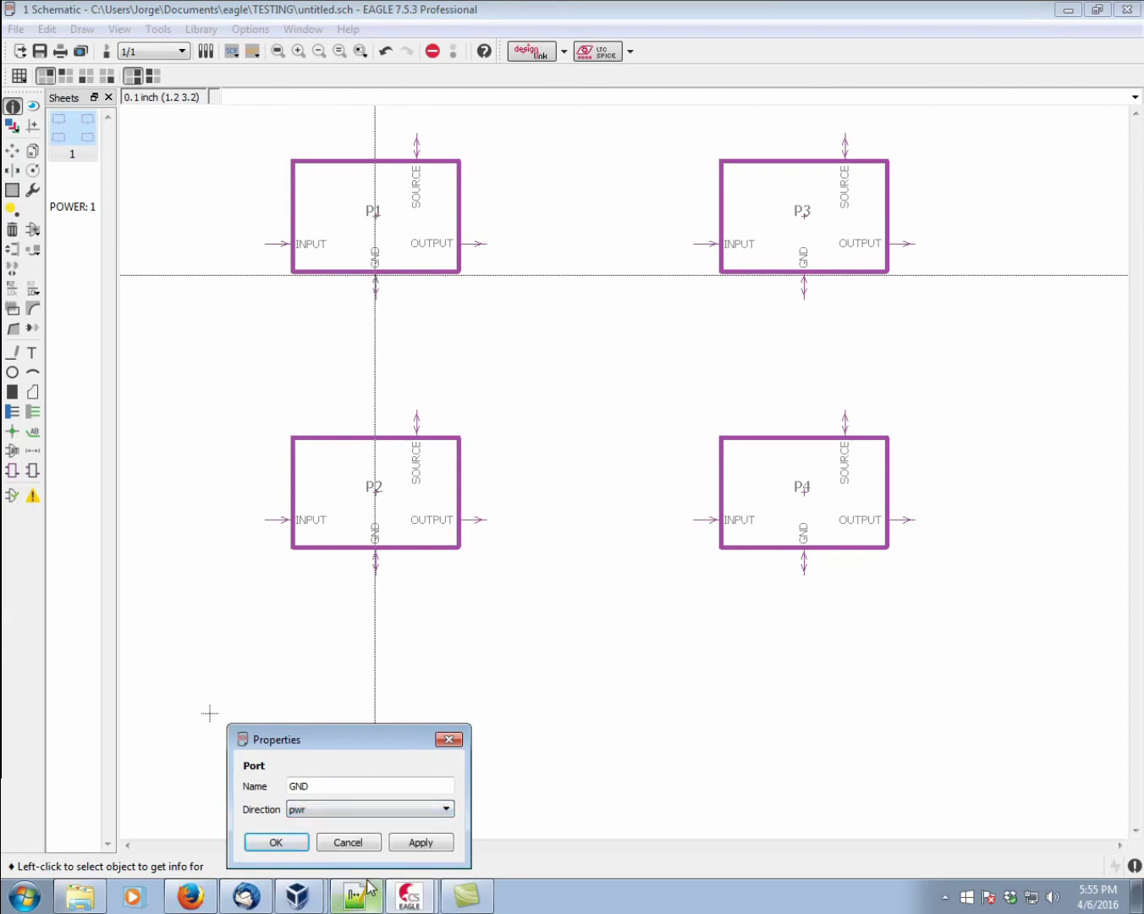
click(297, 850)
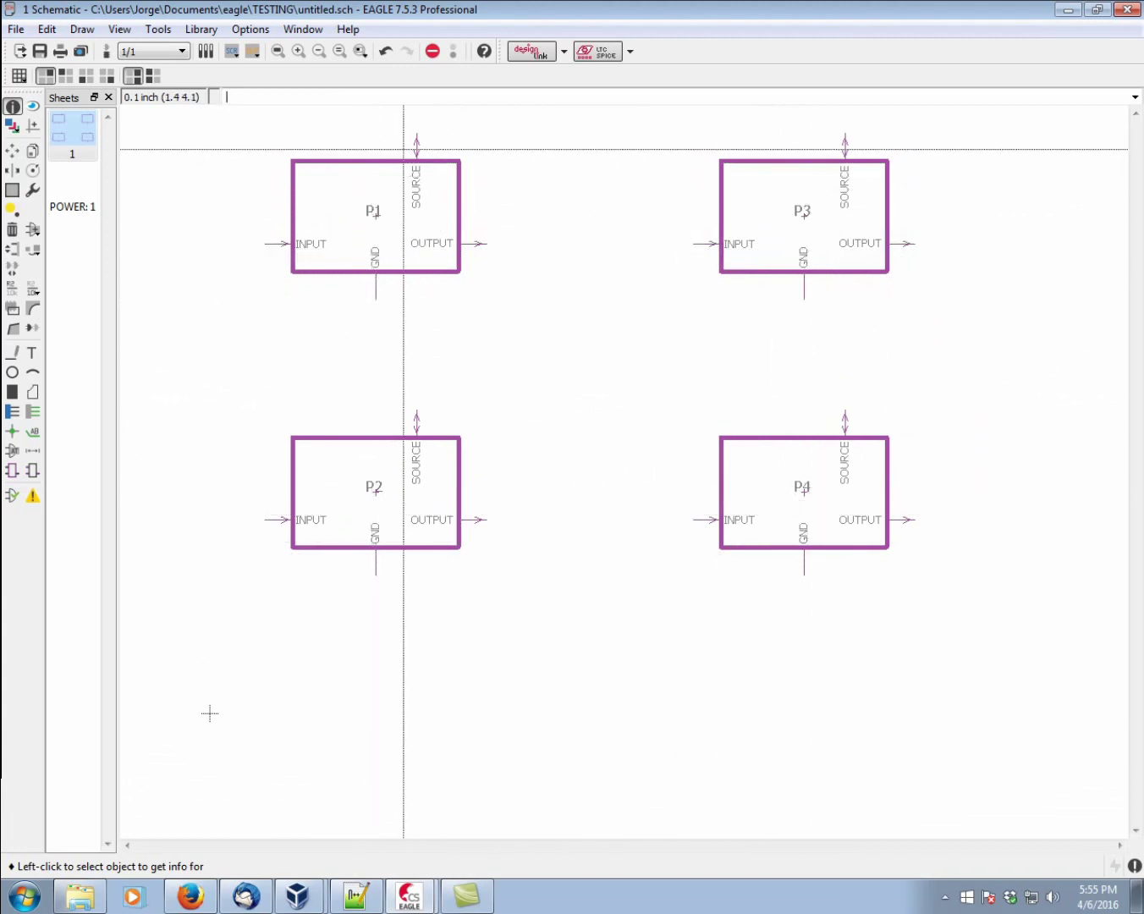
- Set the SOURCE port's direction to pwr
click(416, 158)
click(461, 647)
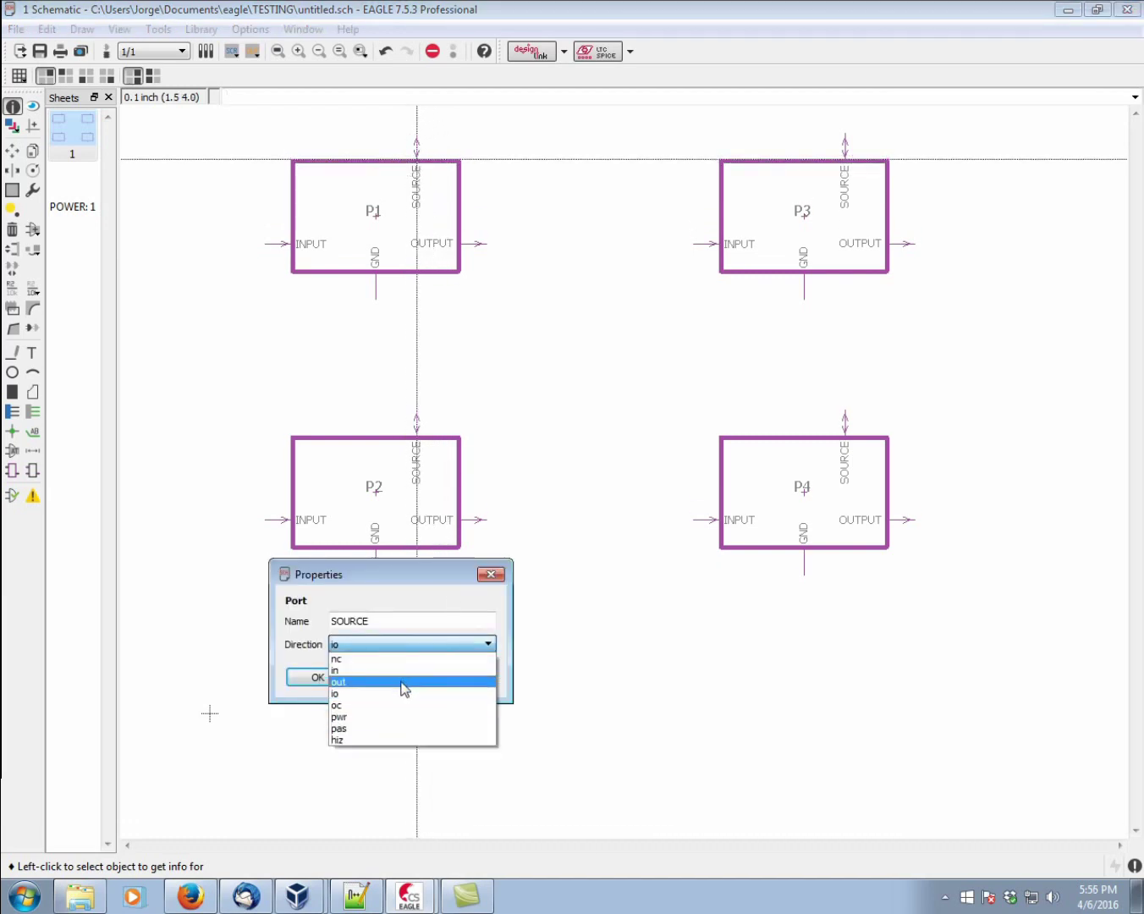
click(387, 726)
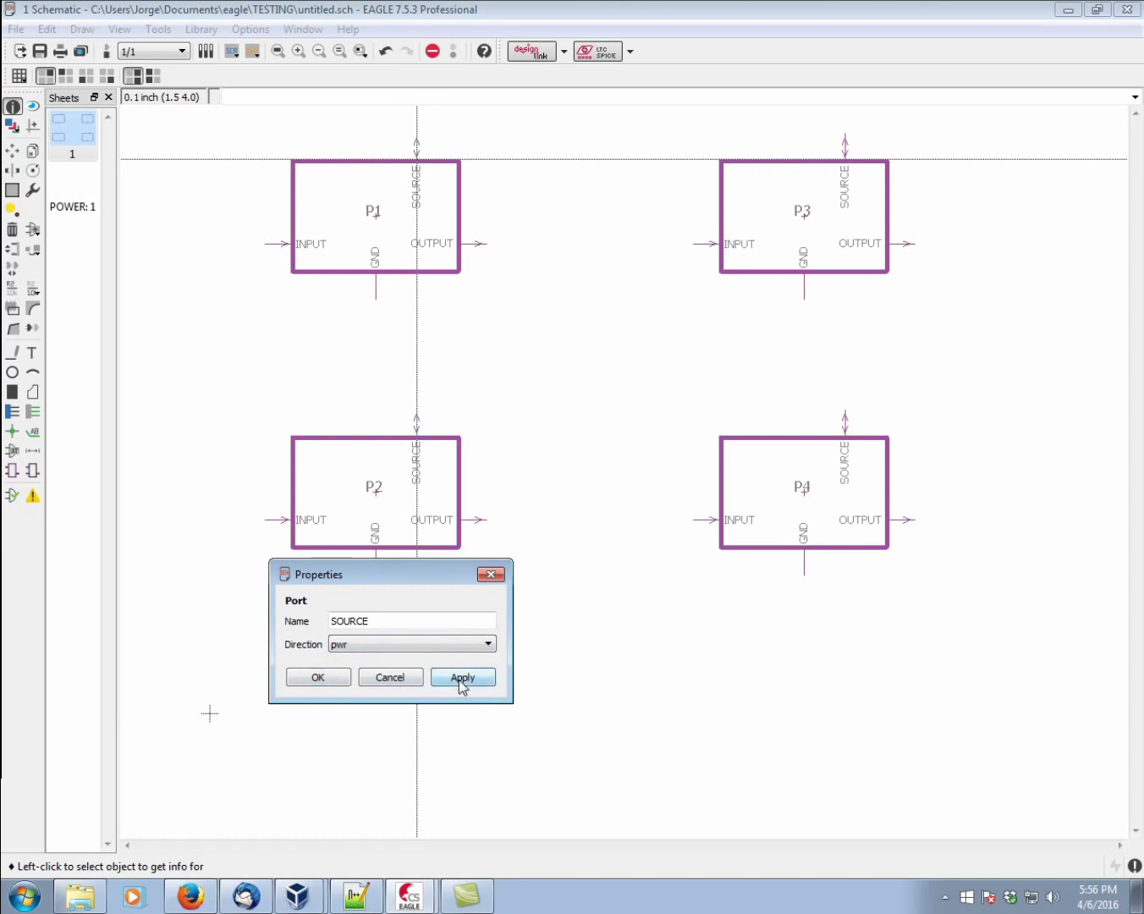
click(308, 682)
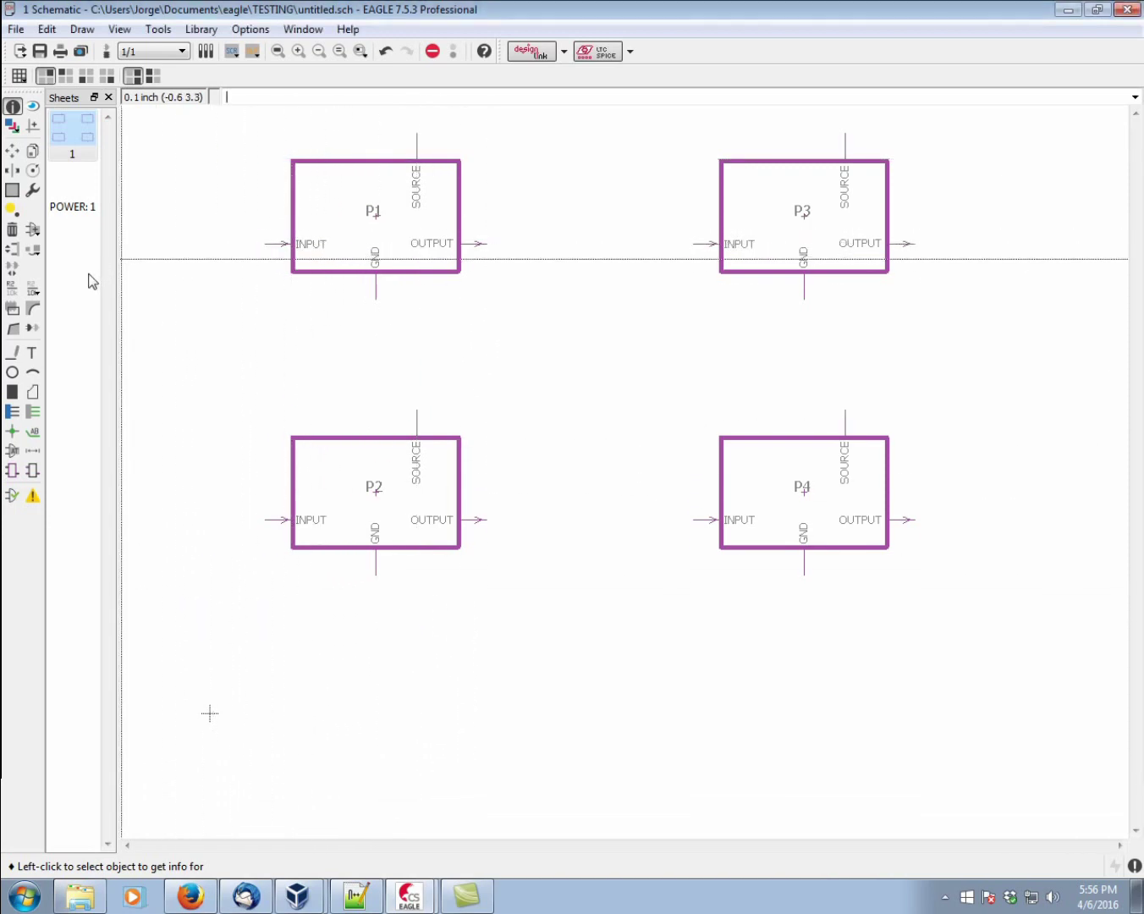
- Draw net wires linking the INPUT pins of P1, P2, P3 and P4
click(33, 411)
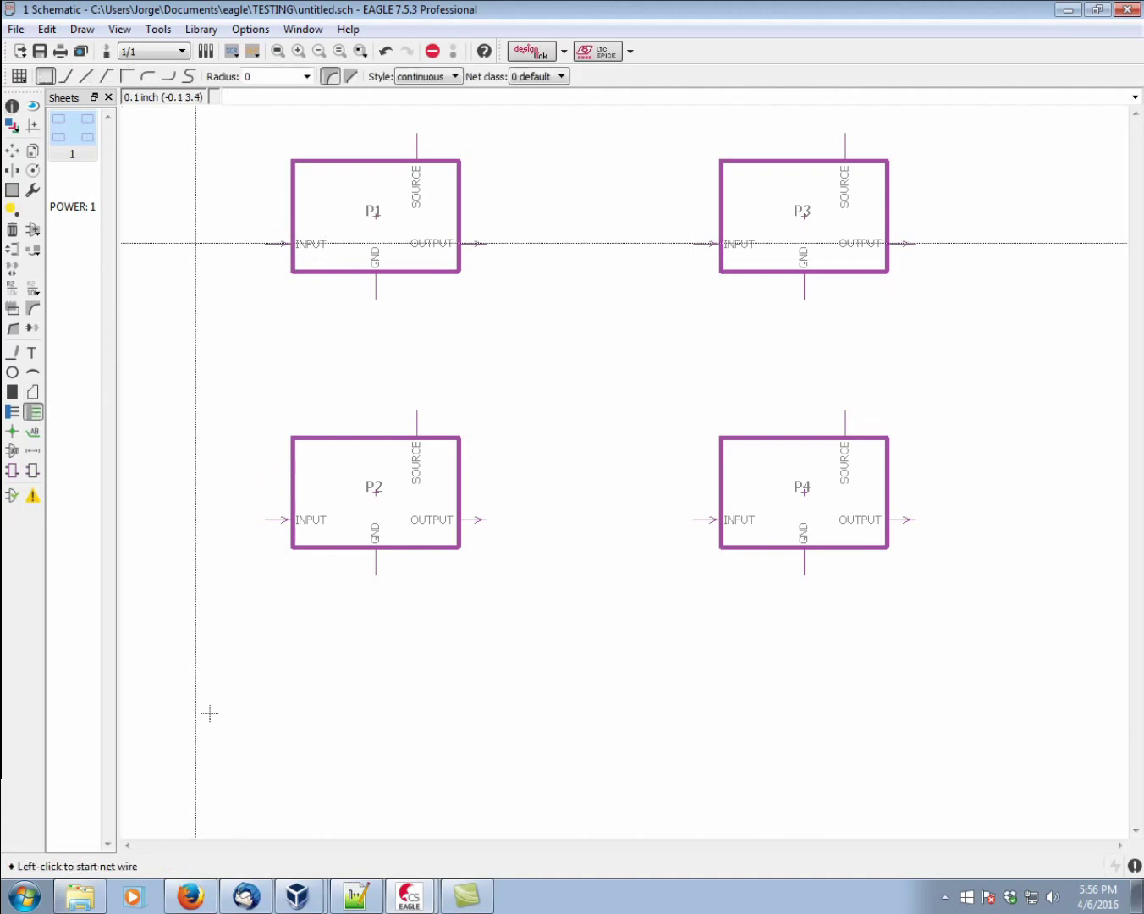
click(182, 244)
click(265, 244)
click(224, 244)
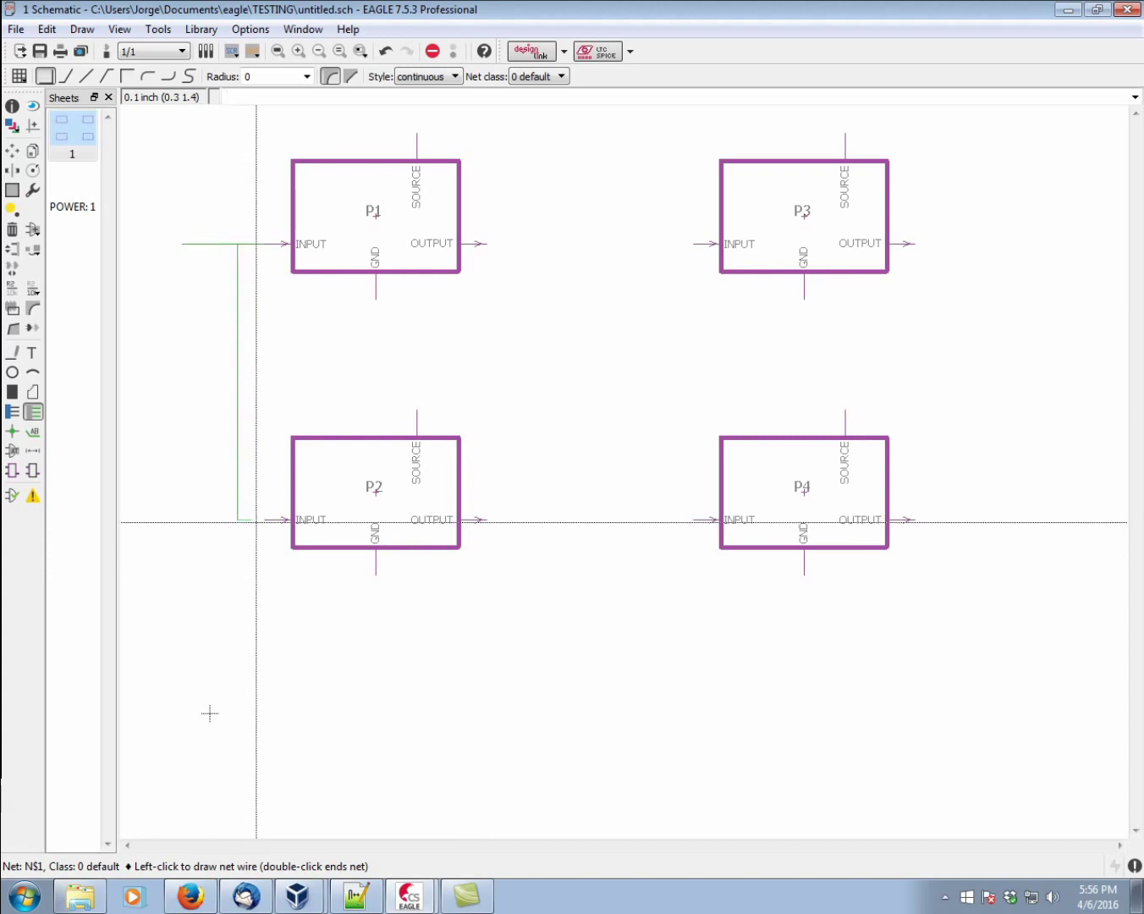
click(263, 519)
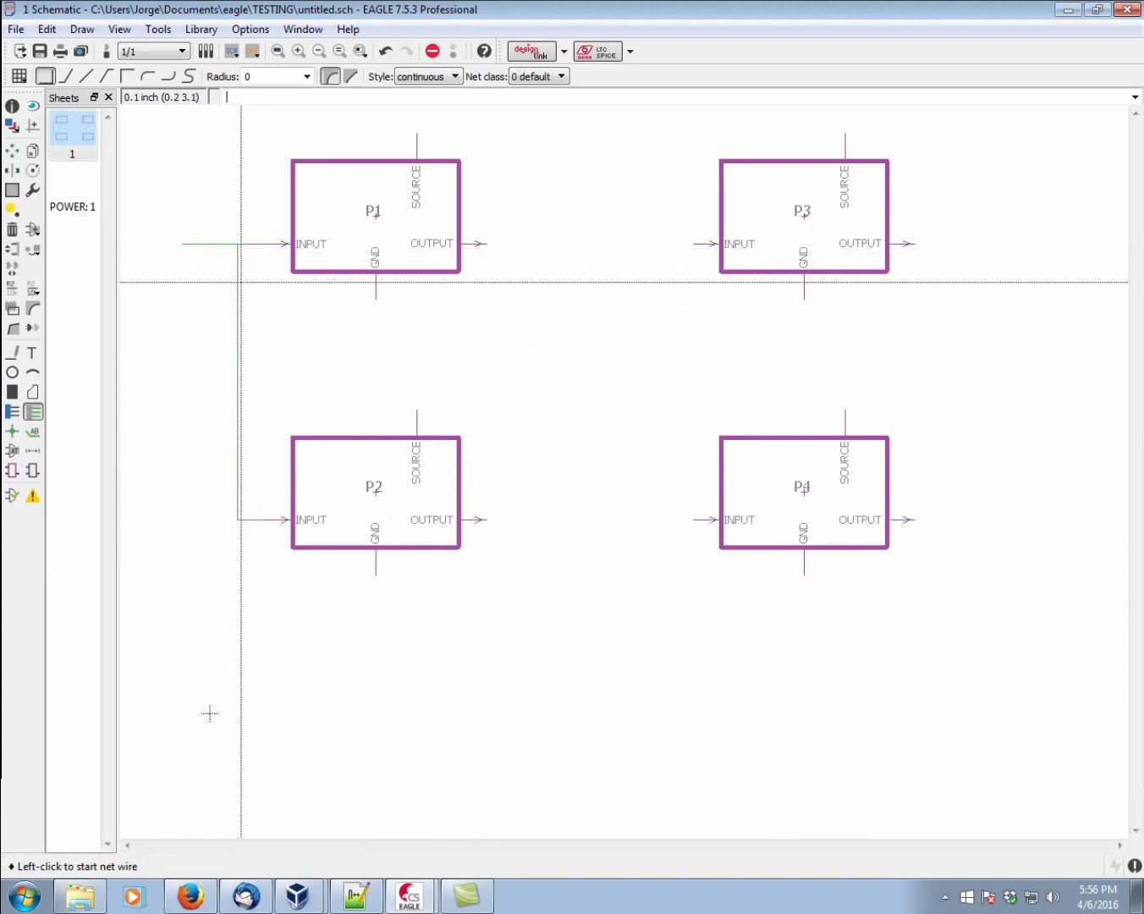
click(236, 367)
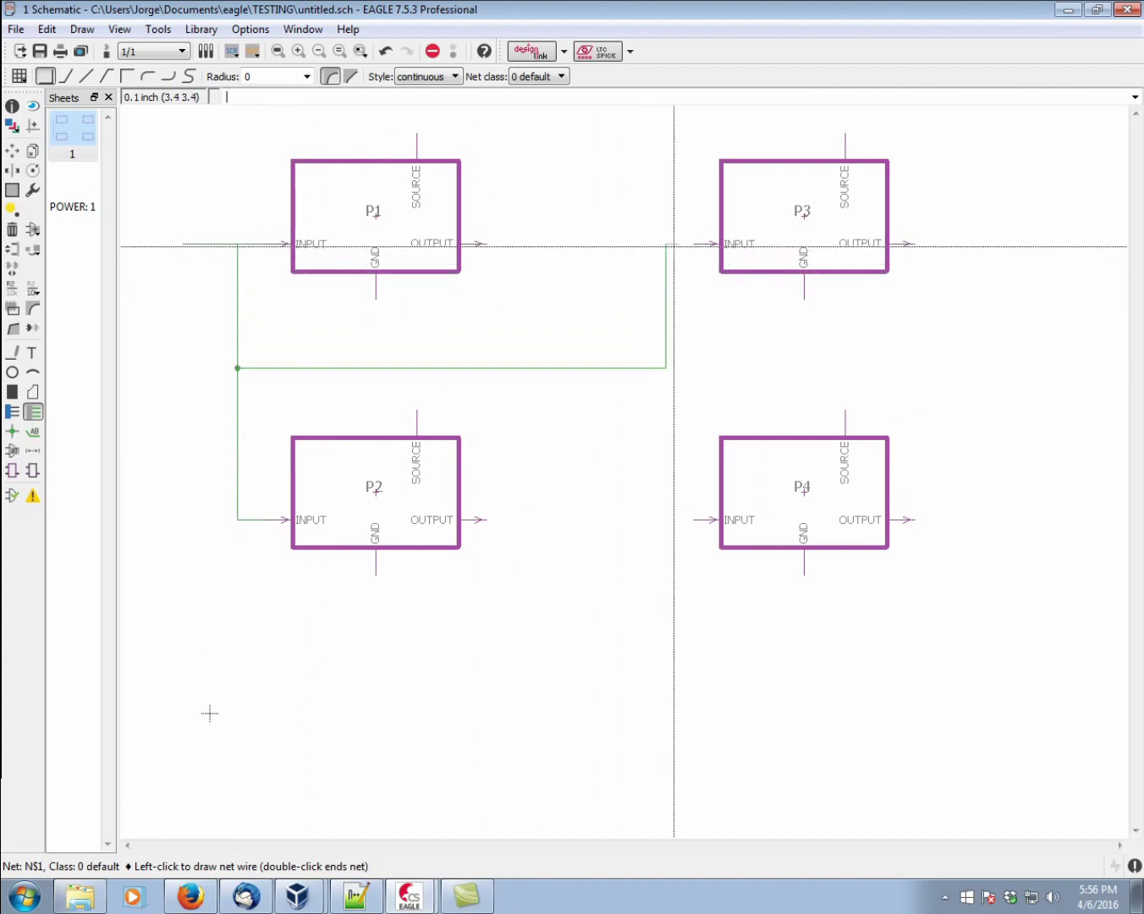
click(691, 244)
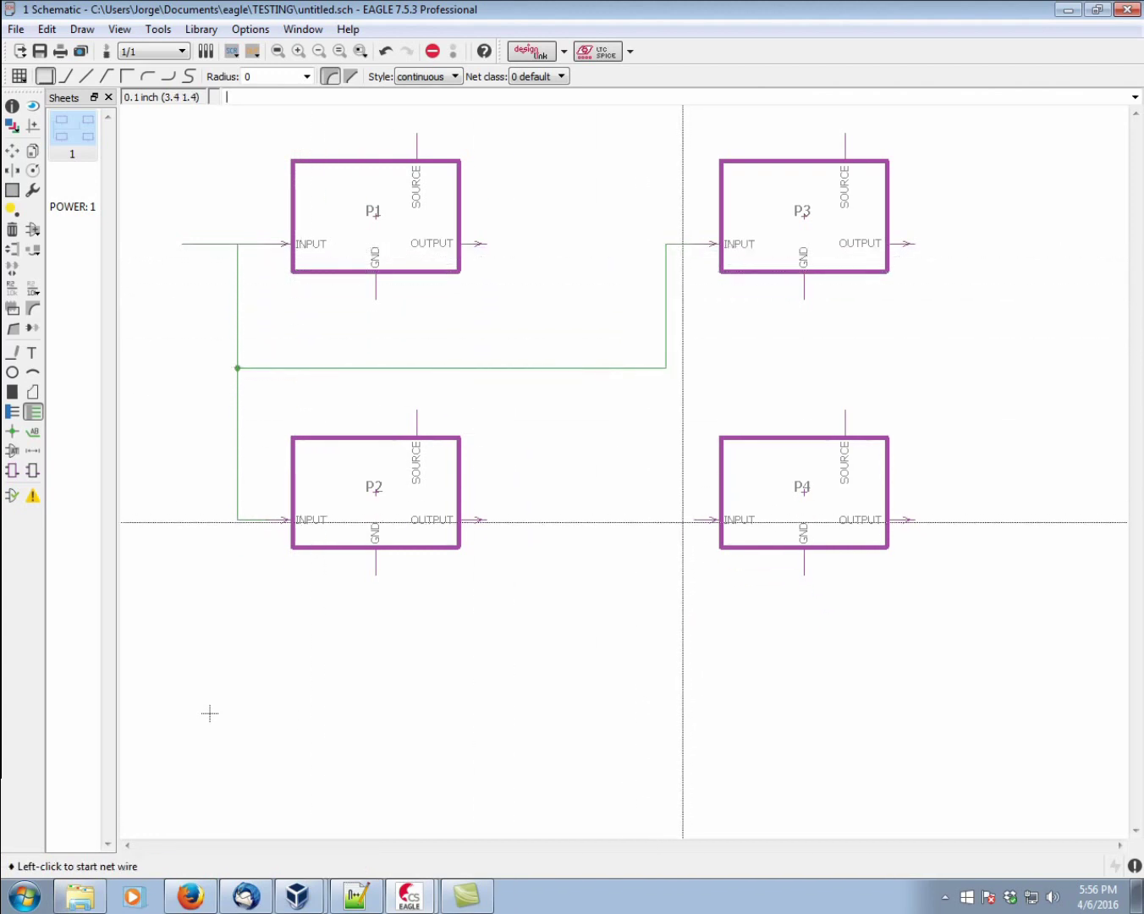
click(691, 518)
click(664, 368)
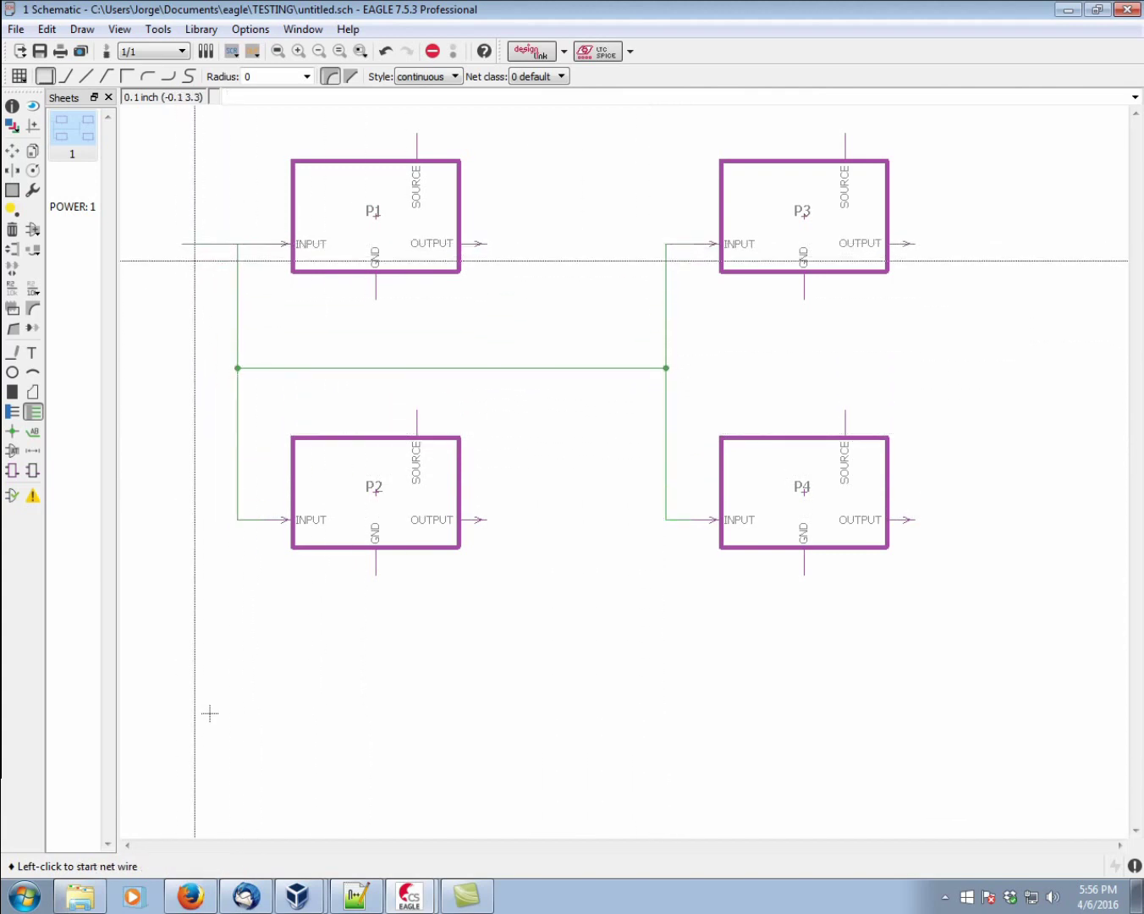
- Delete the vertical segment to P1's INPUT, redraw that branch, and join the net segments
click(12, 229)
click(237, 271)
click(34, 411)
click(237, 367)
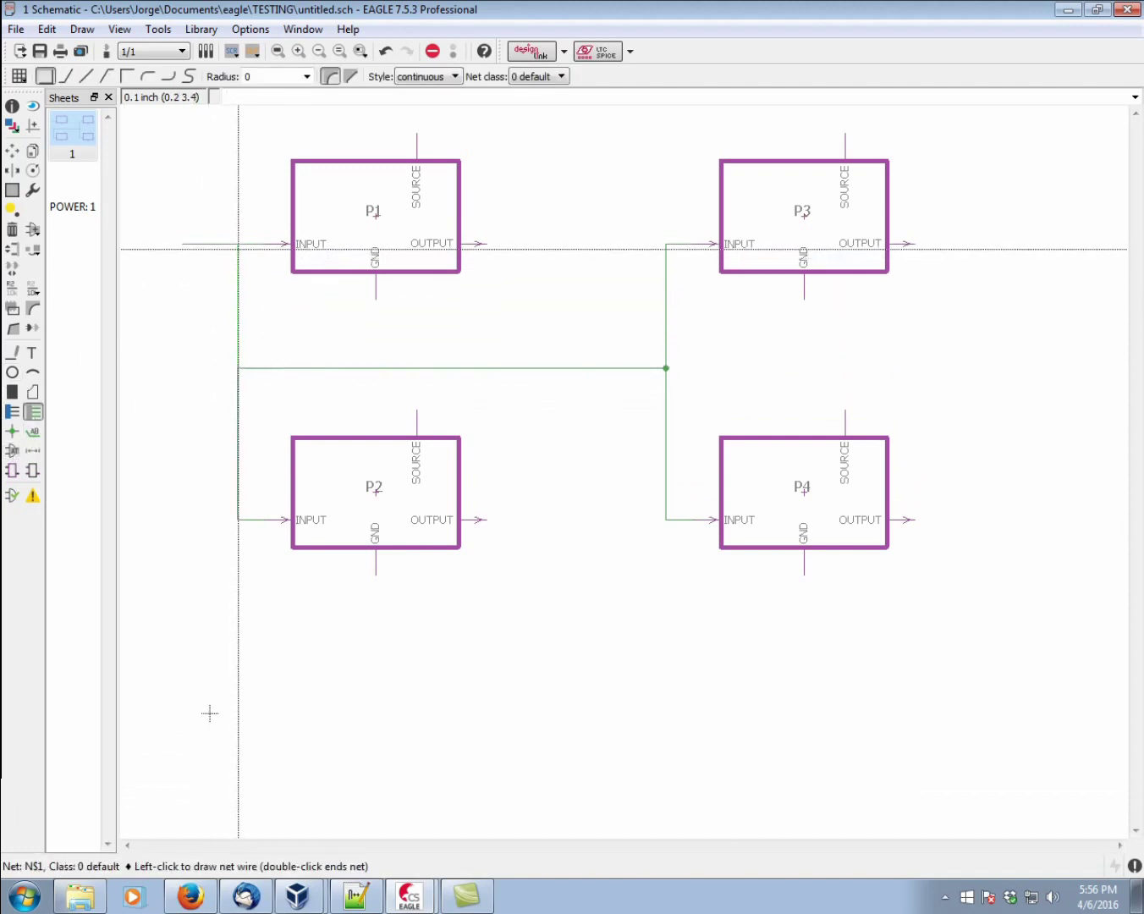
click(237, 244)
click(272, 369)
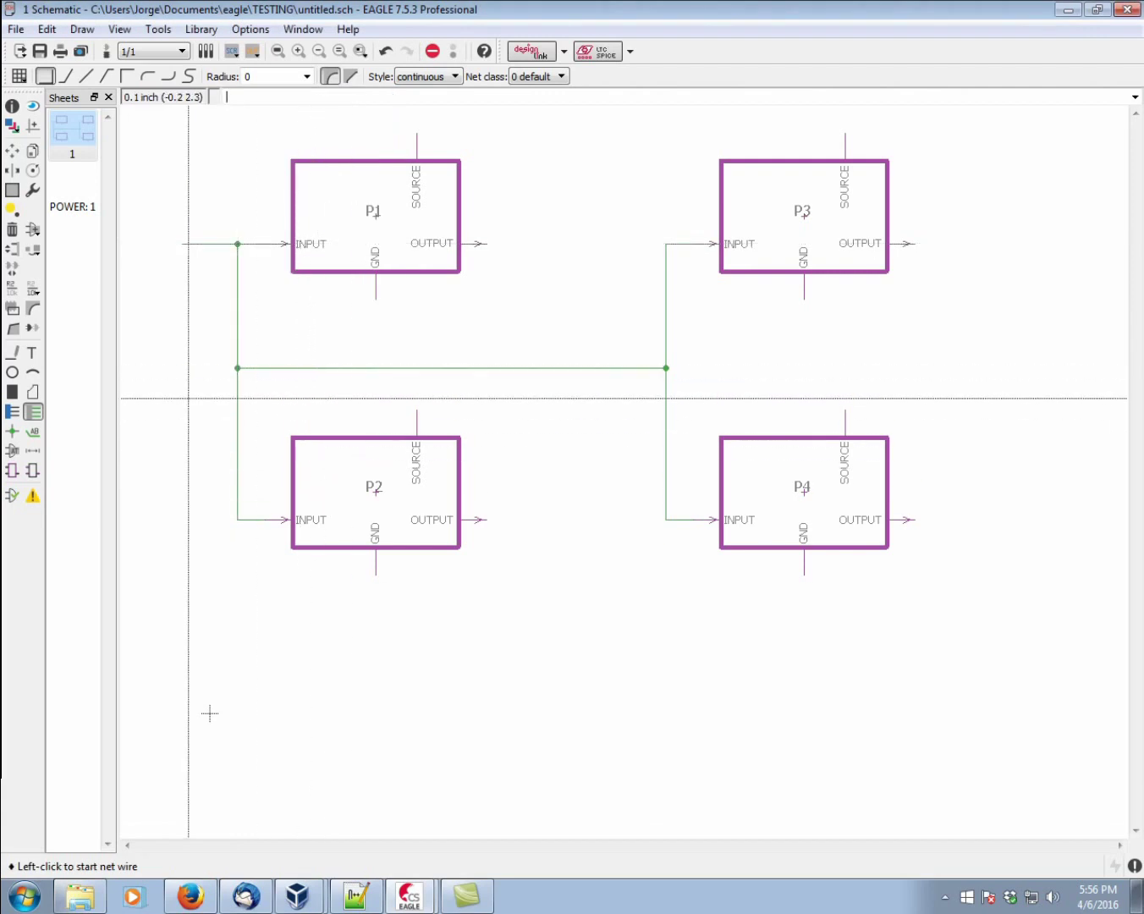